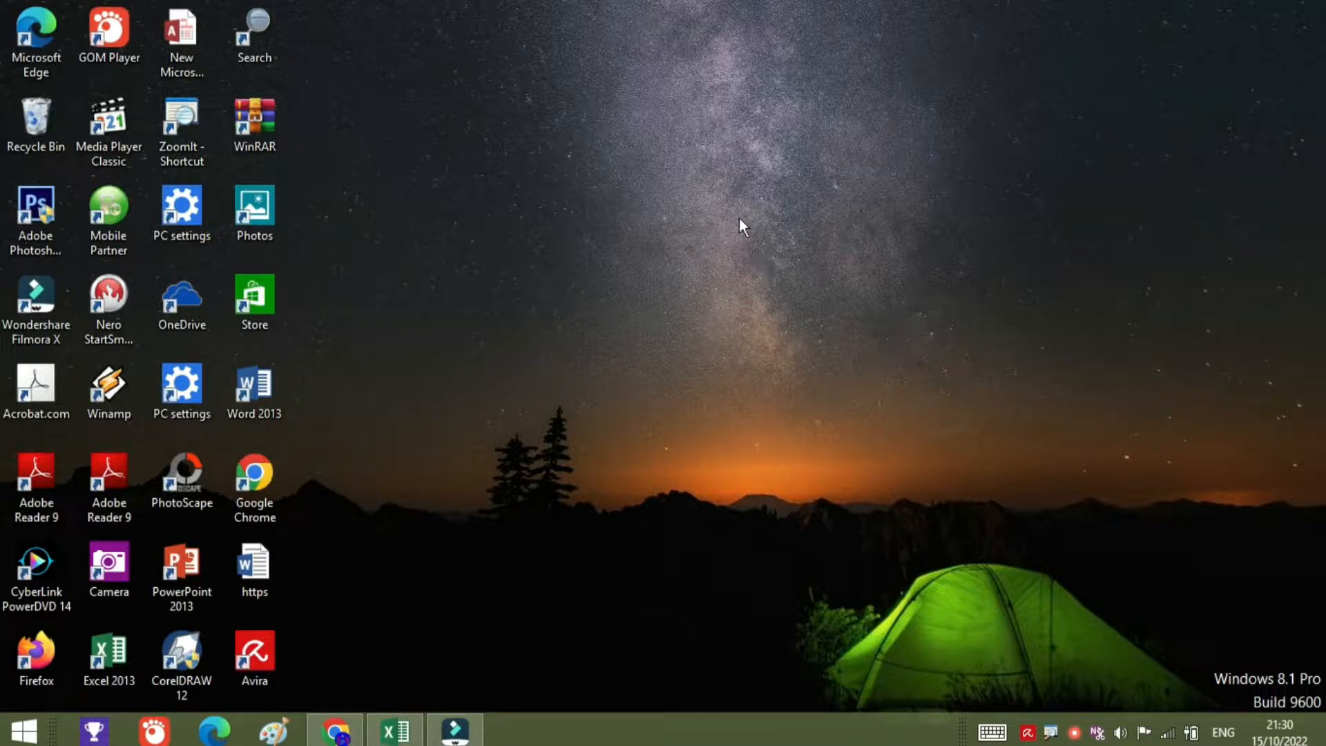
right_click(922, 156)
left_click(956, 210)
right_click(806, 259)
left_click(847, 321)
right_click(803, 299)
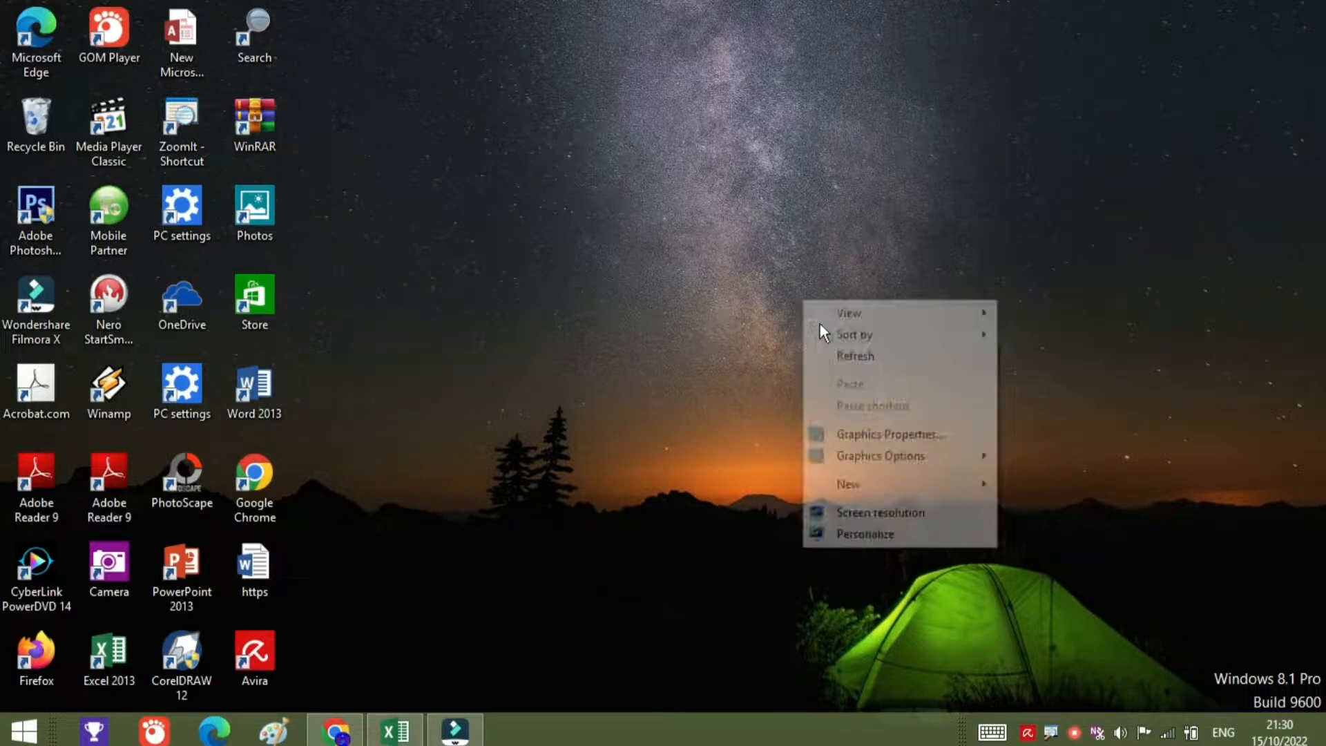
left_click(831, 352)
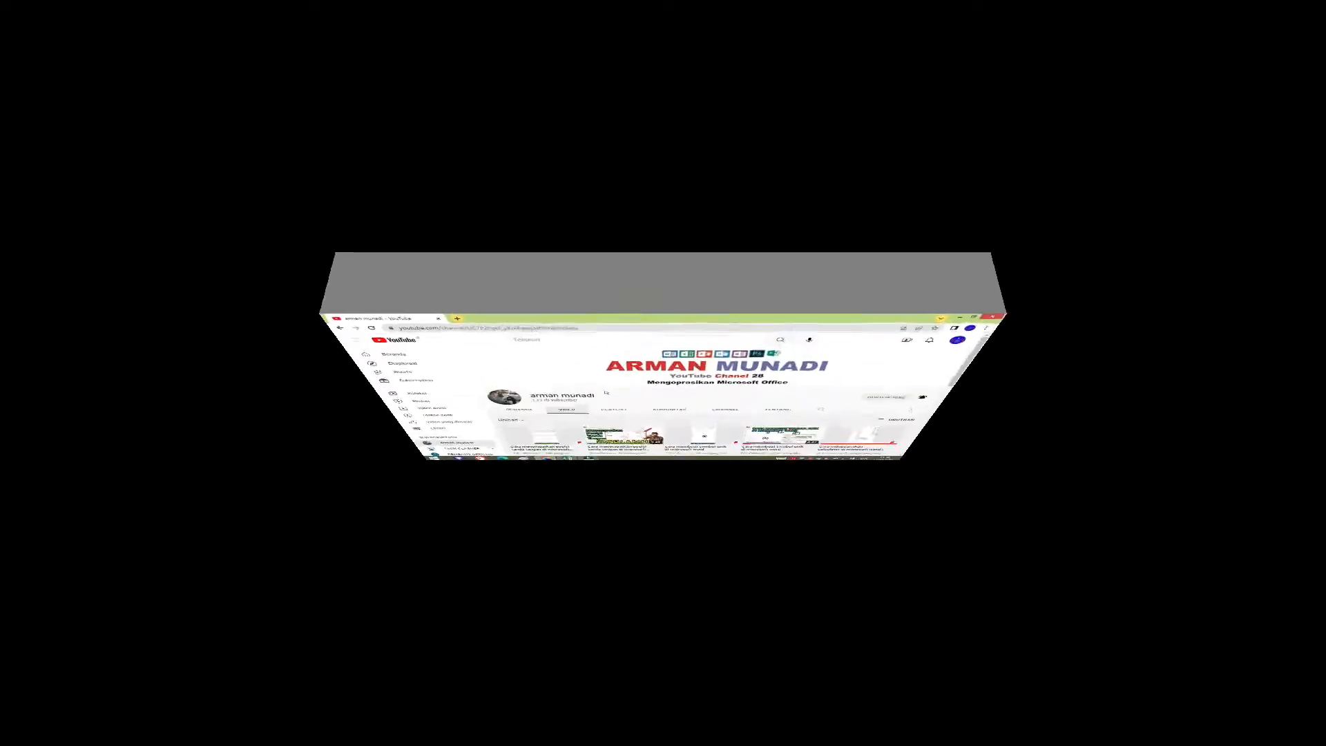
scroll(807, 487, "down", 4)
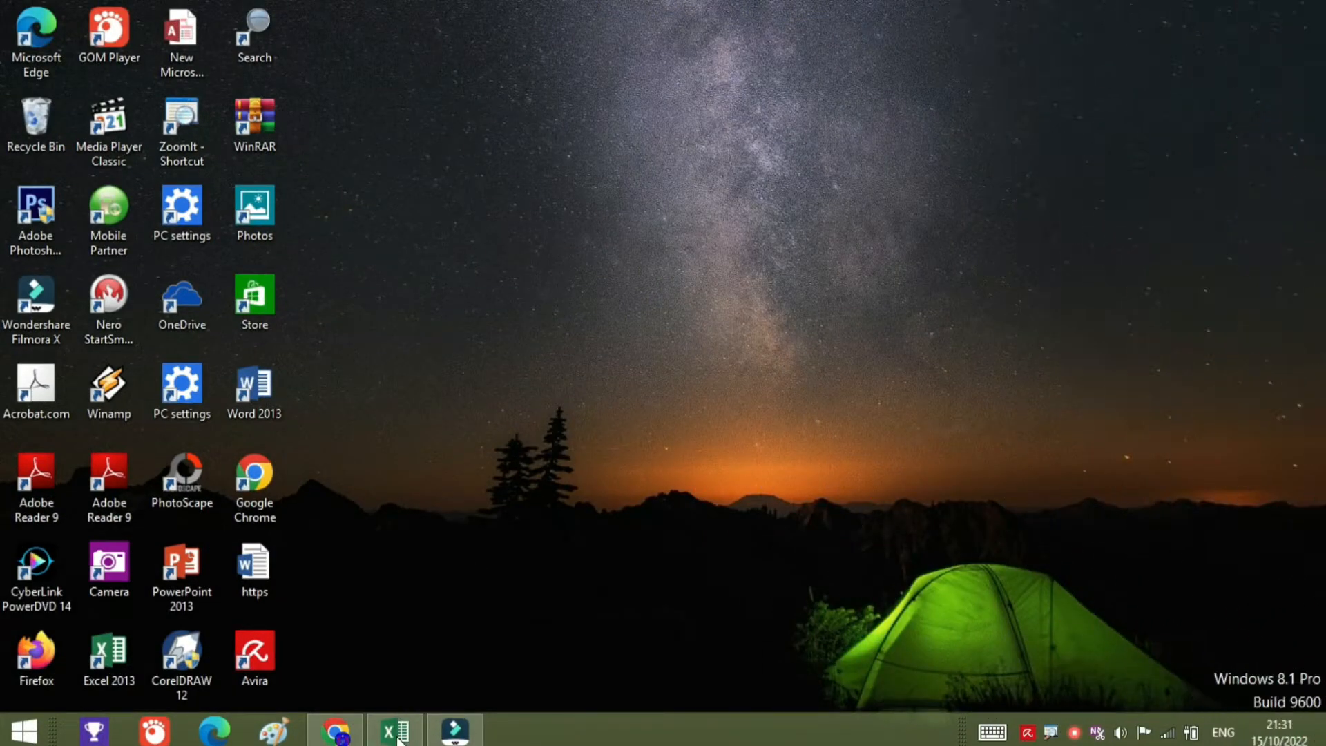
Step: Switch to the open Excel workbook Book1 and clear the unfinished formula from cell E6
left_click(398, 739)
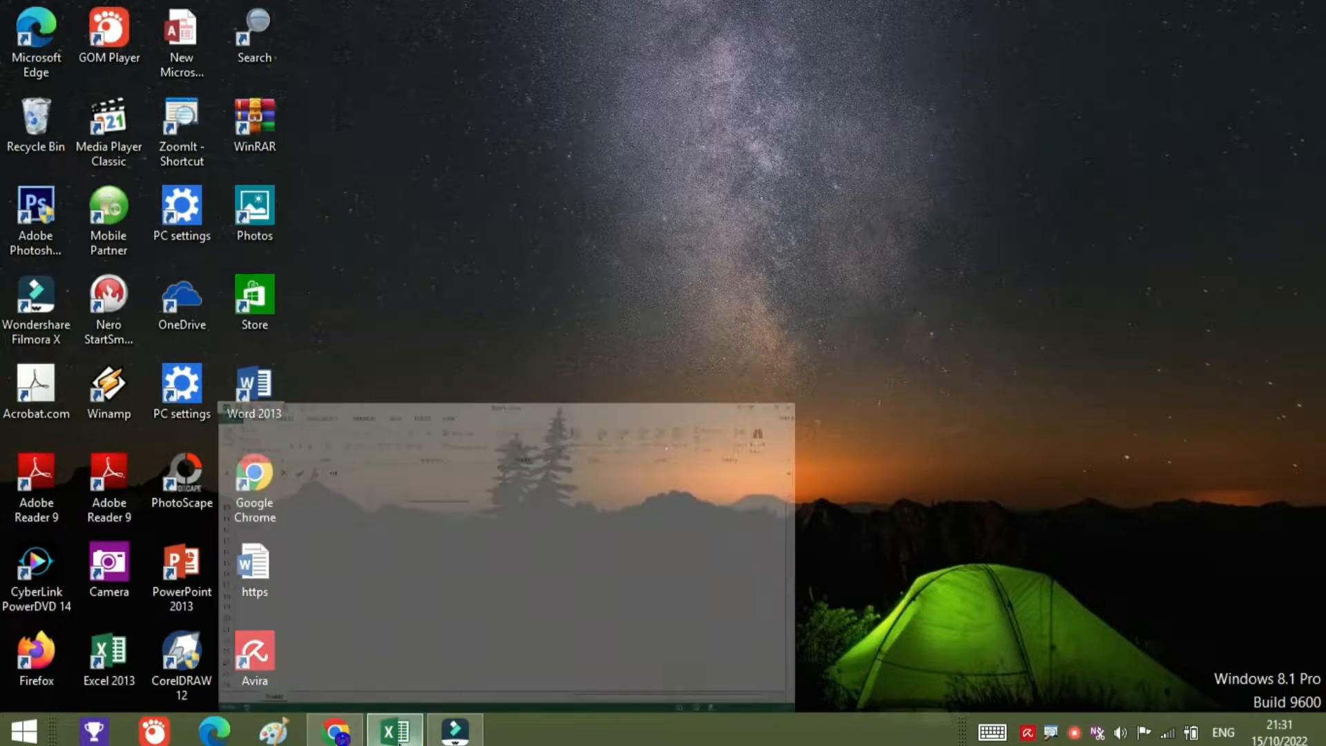
scroll(305, 347, "up", 3)
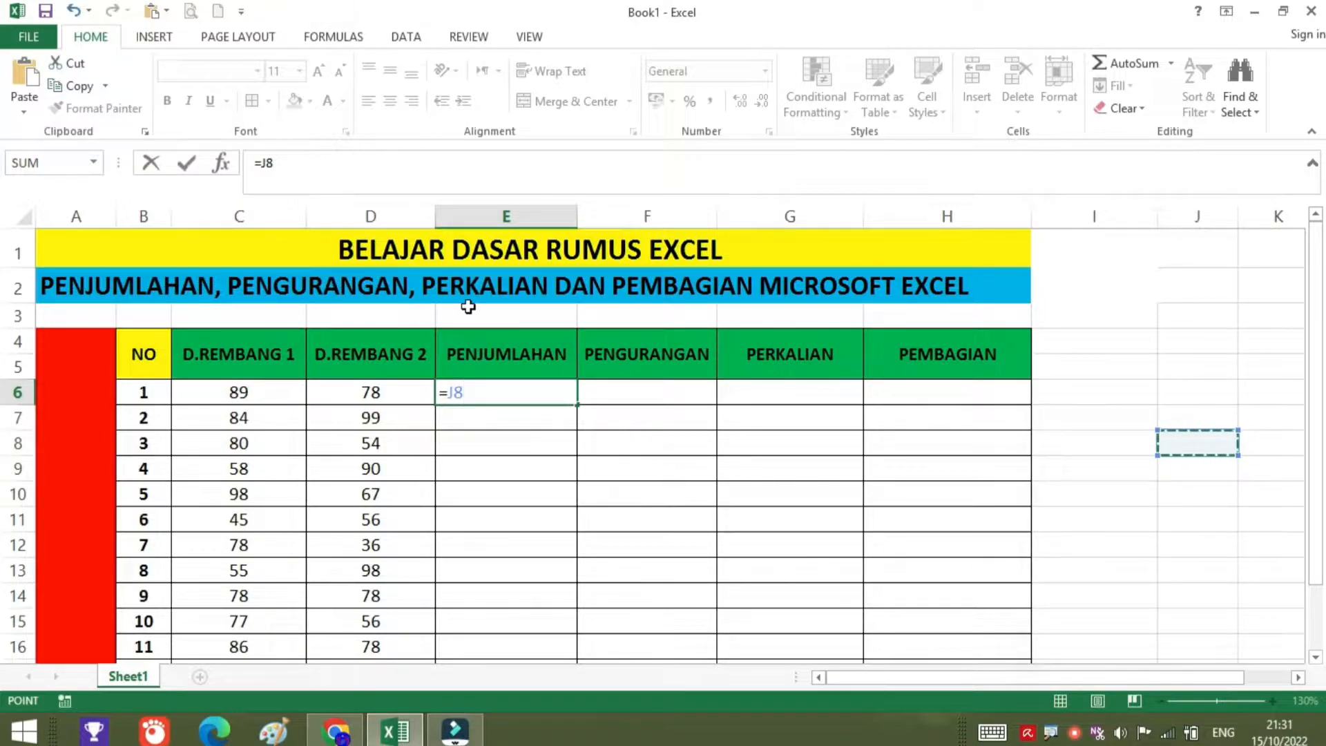
scroll(766, 462, "down", 3)
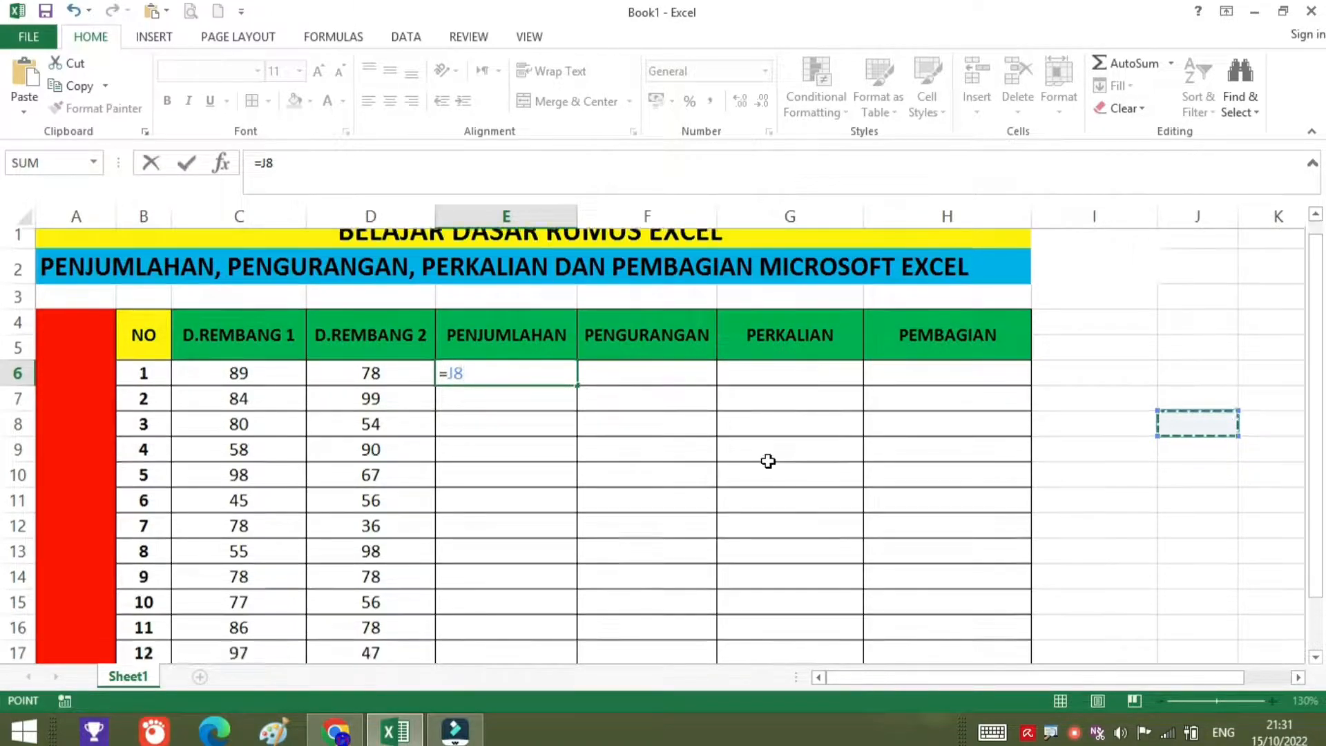
left_click(287, 571)
scroll(247, 445, "up", 3)
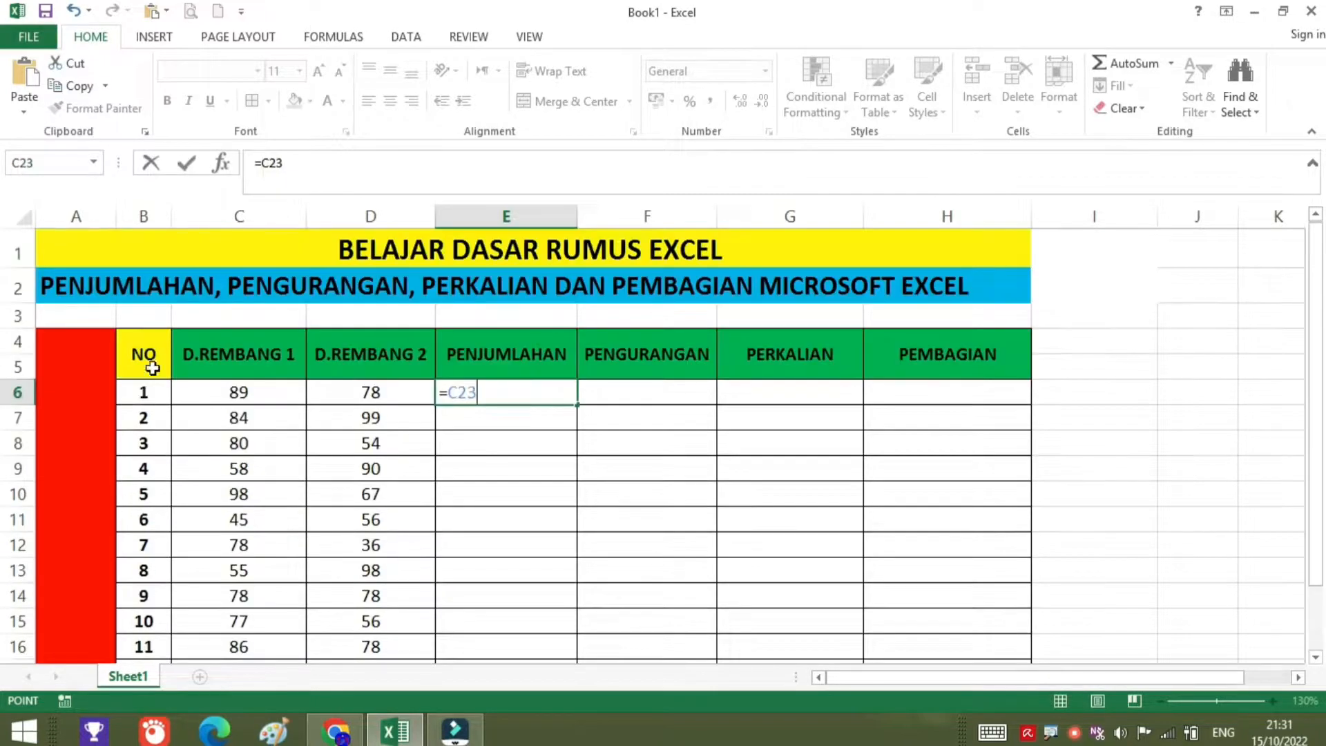
left_click(303, 246)
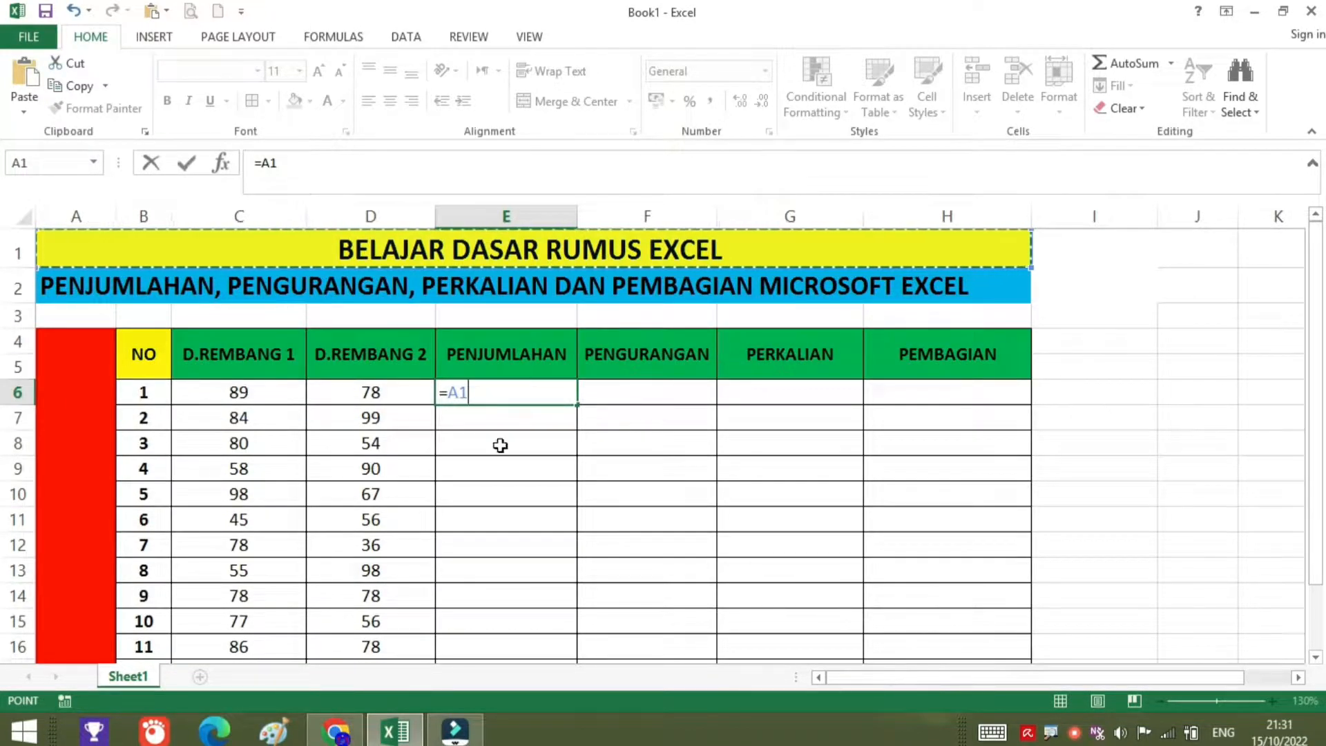
left_click_drag(464, 394, 415, 390)
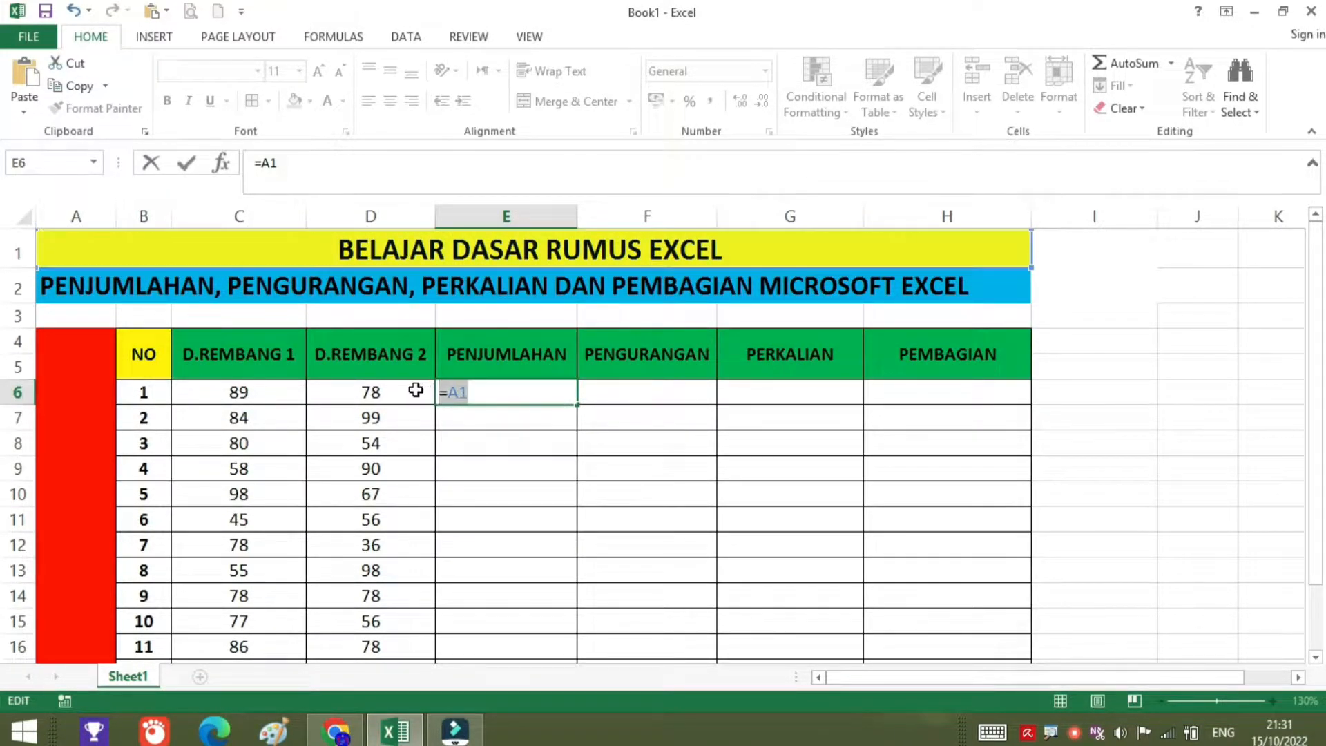
key("BackSpace")
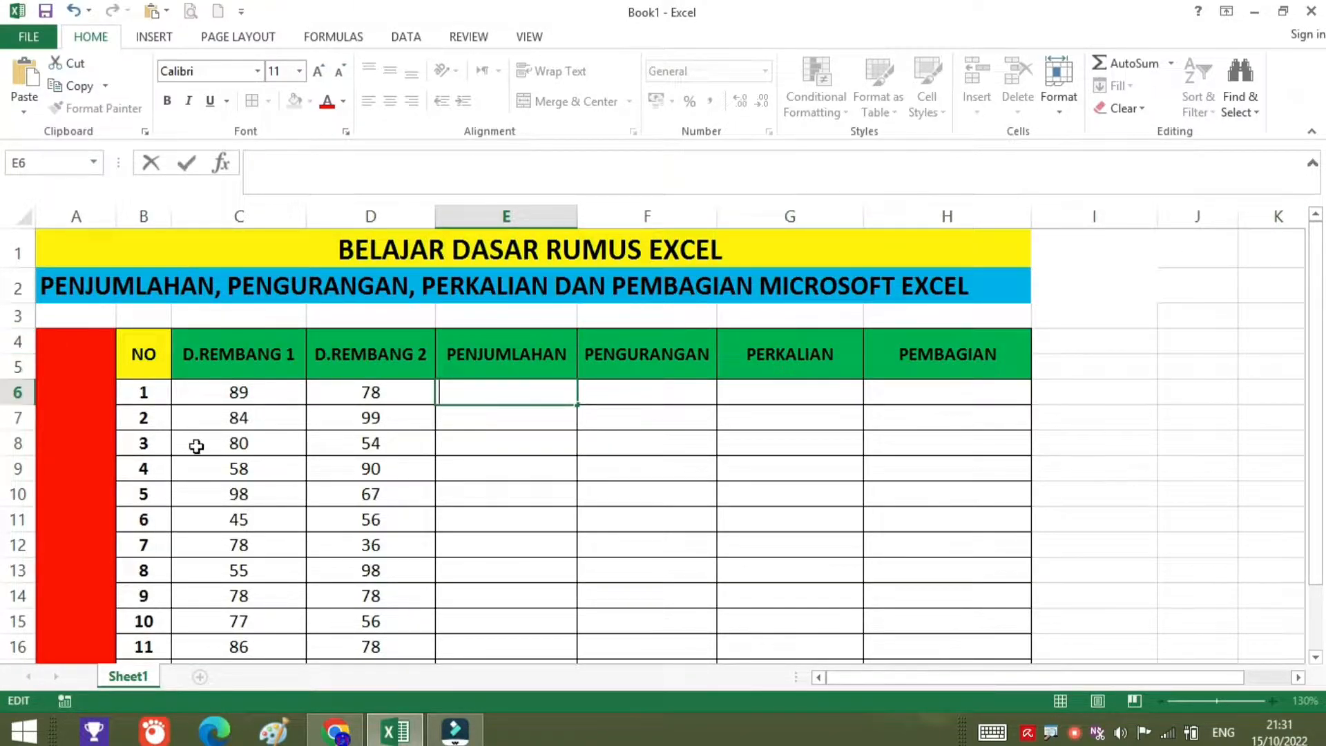
left_click(225, 392)
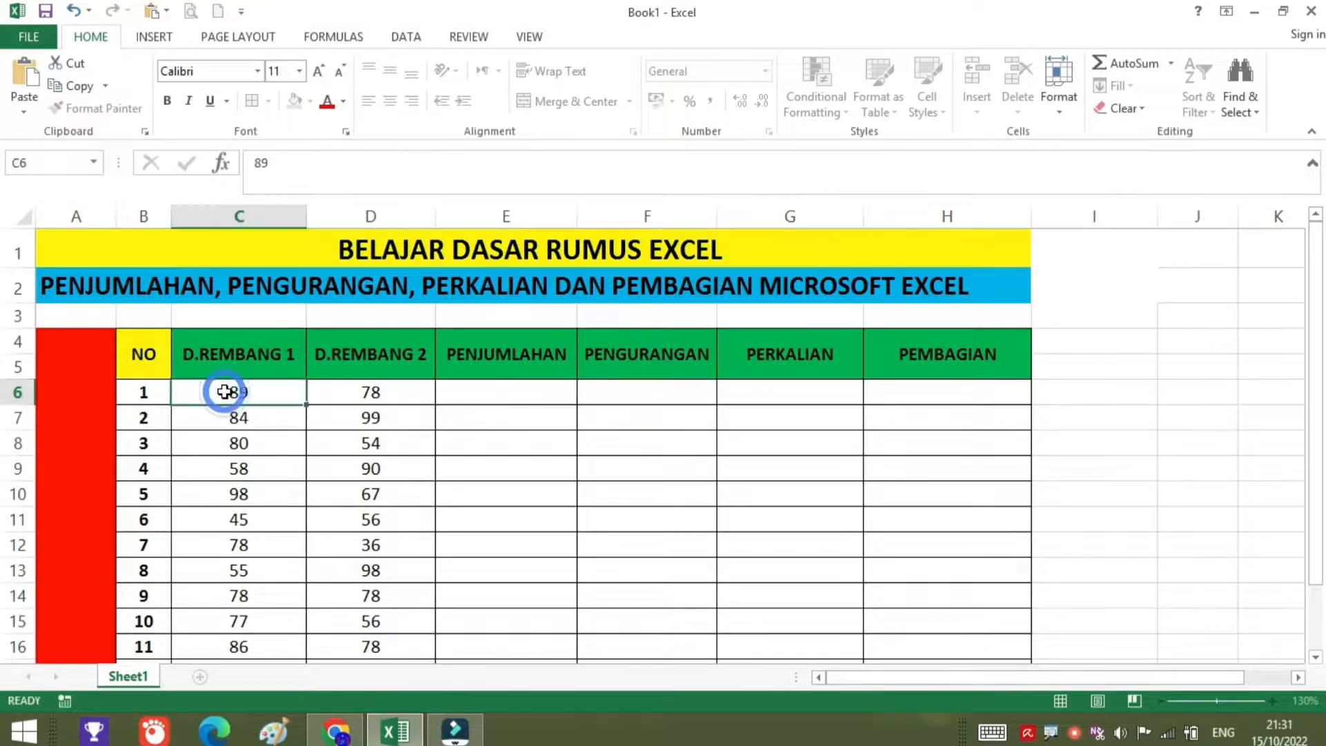
Step: Enter the formula =C6+D6 in cell E6 to add the first row's two numbers under PENJUMLAHAN
left_click(367, 397)
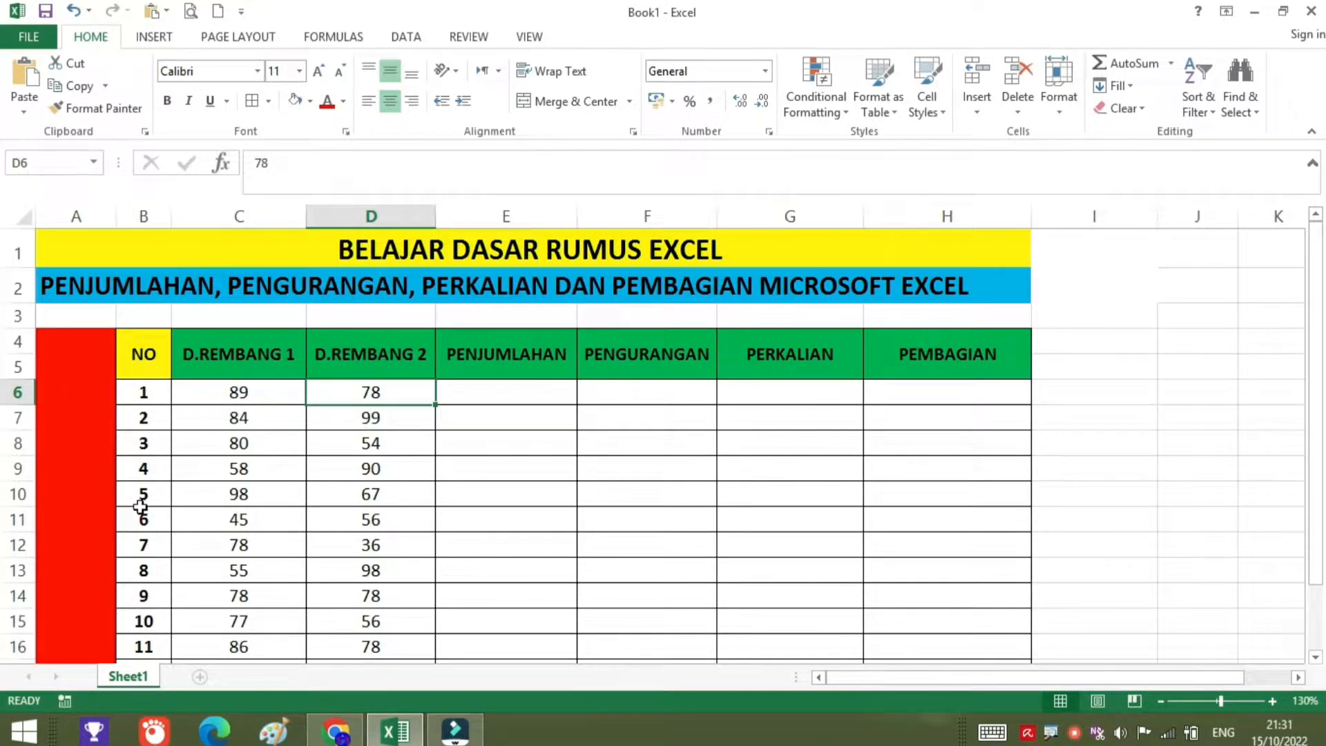
left_click(498, 399)
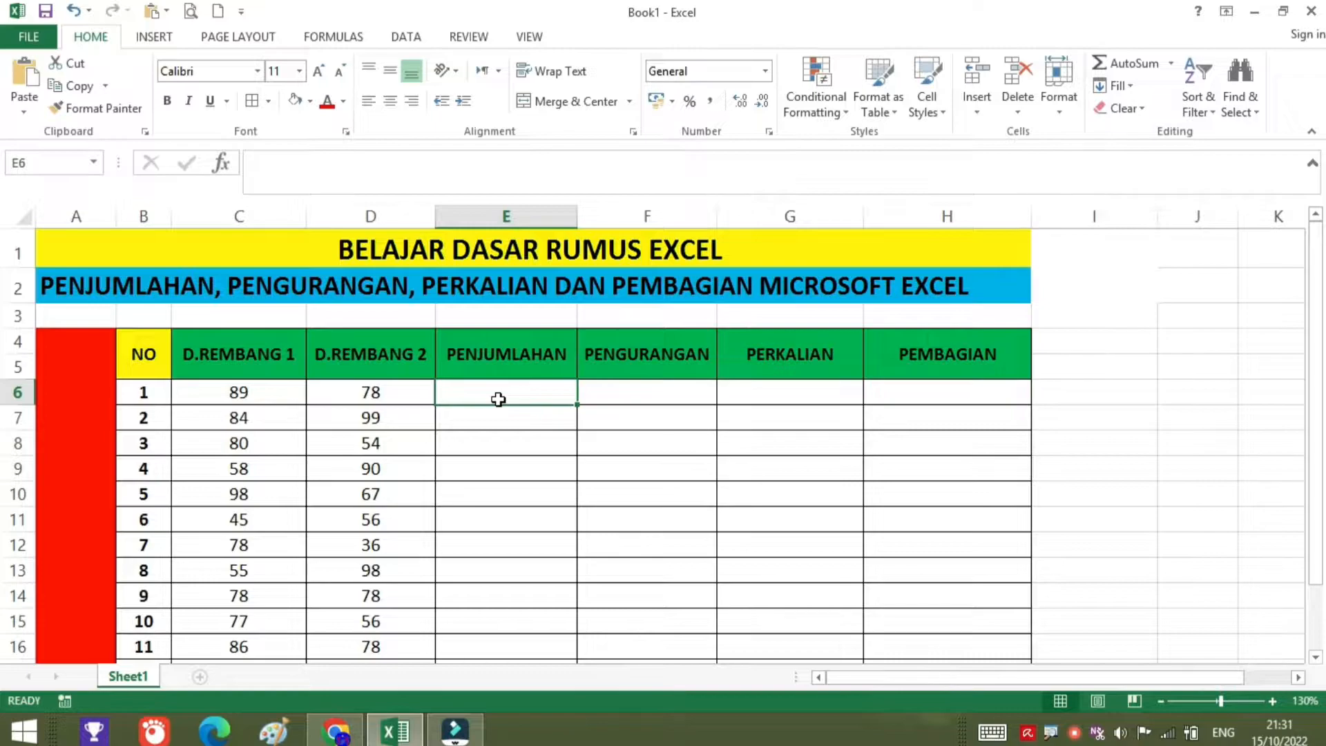
type("=")
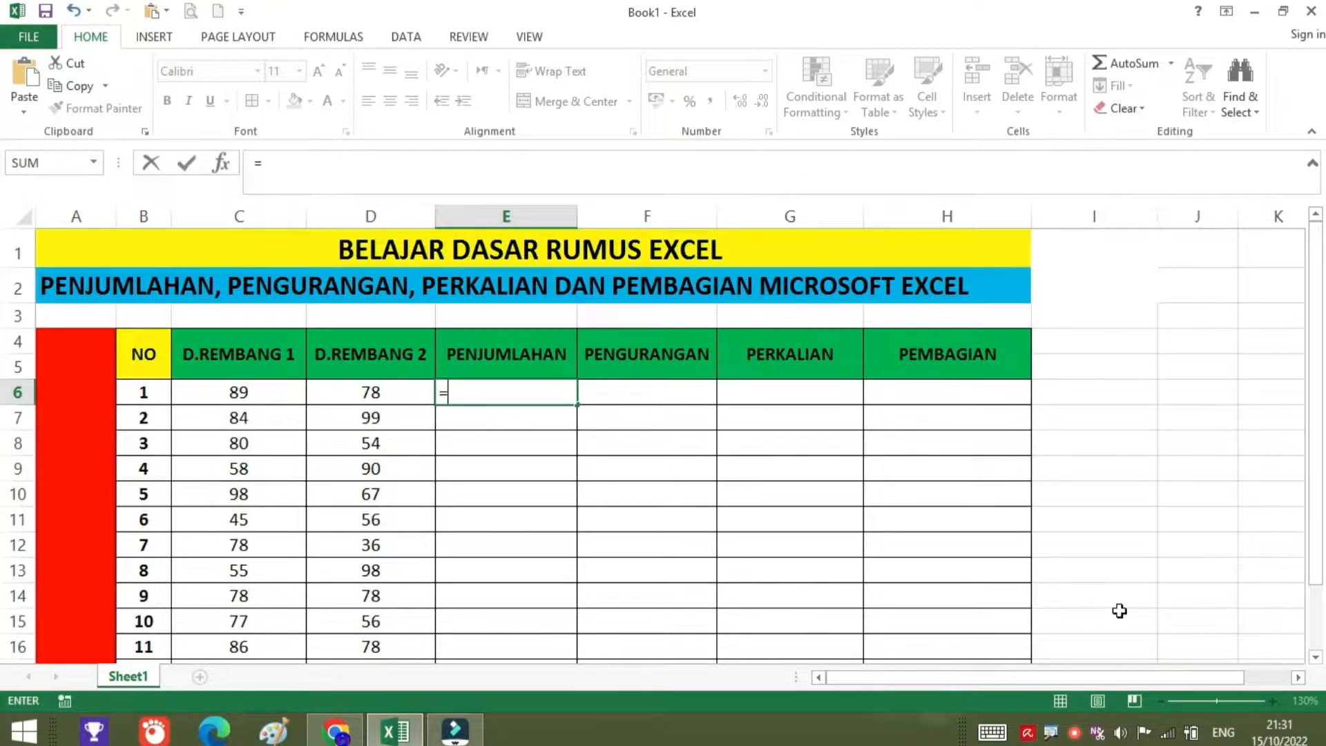
left_click(266, 393)
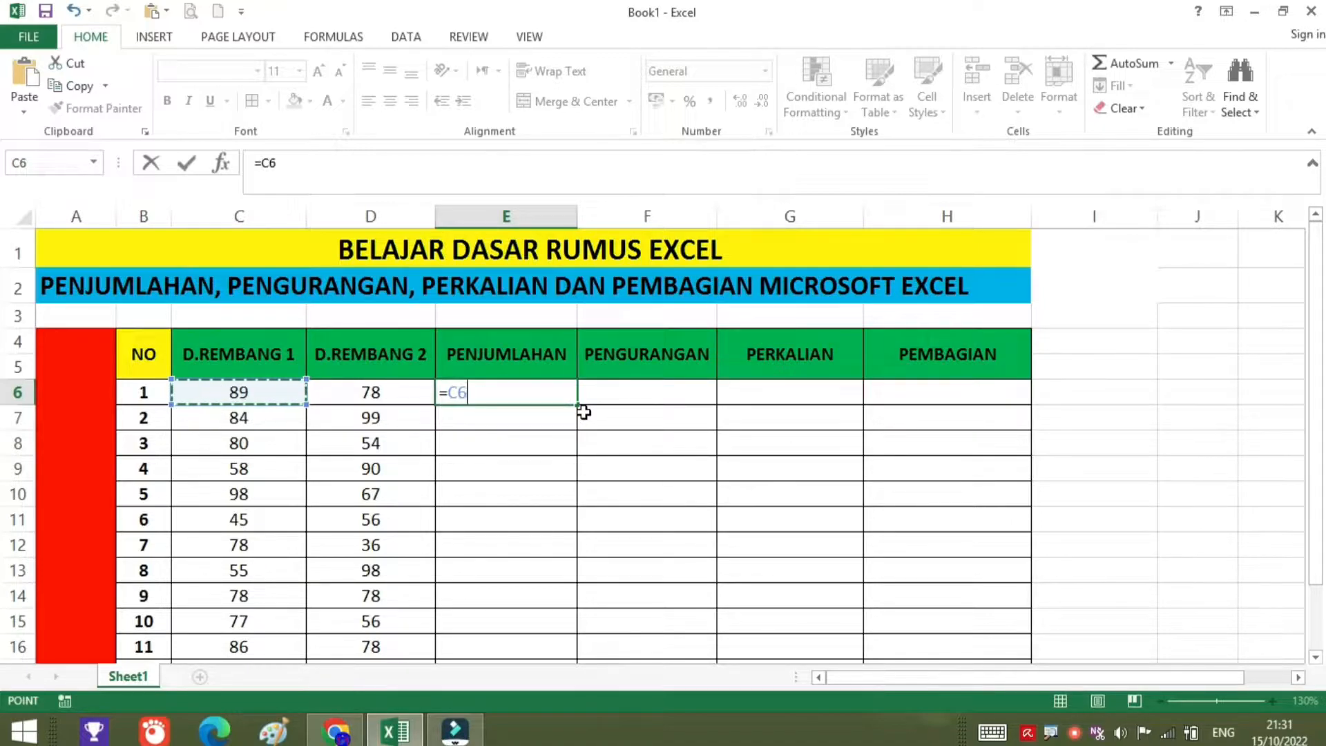
type("+")
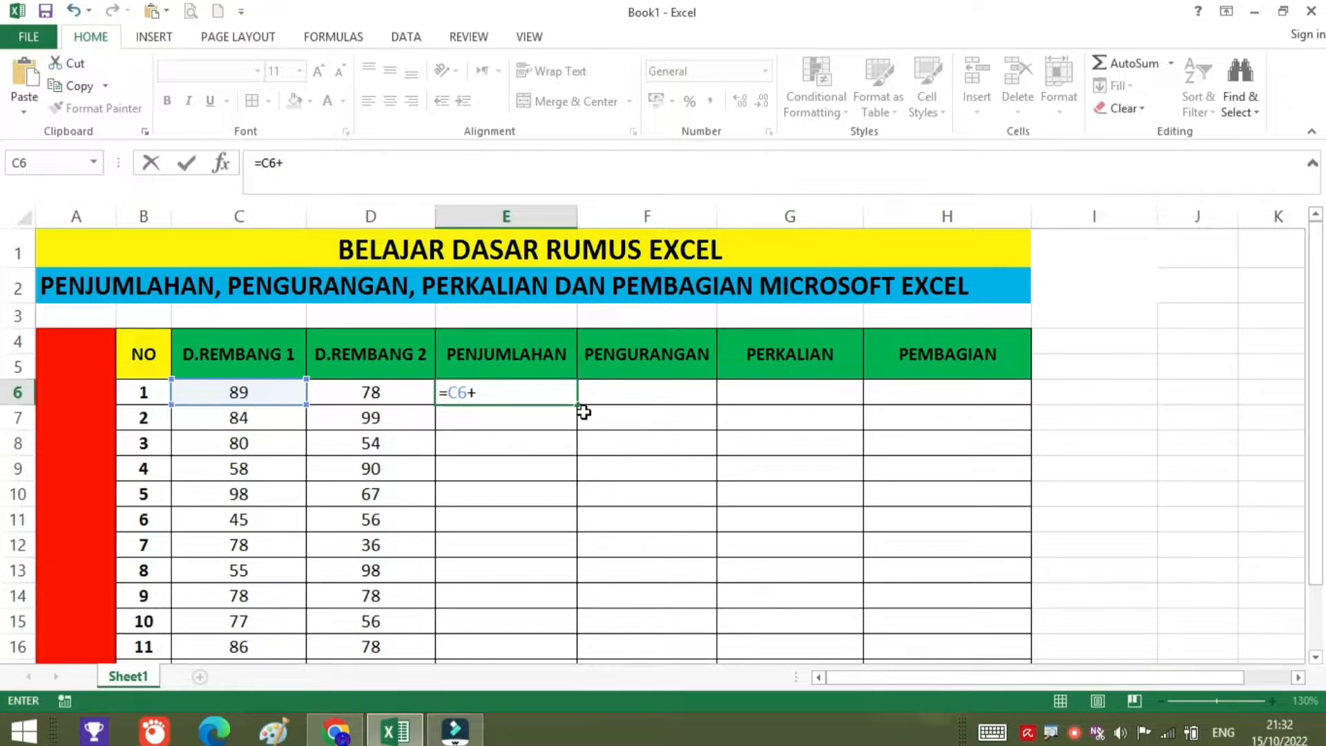
type("D65")
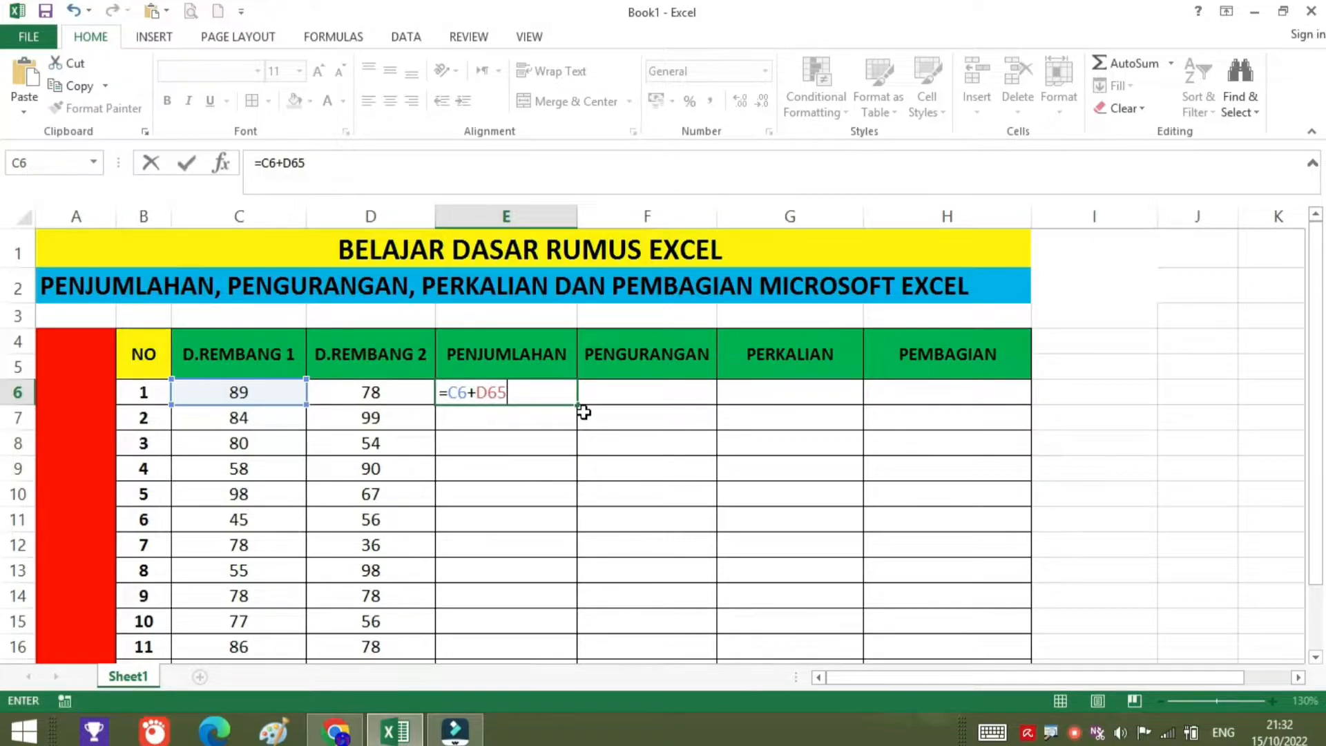
key("BackSpace")
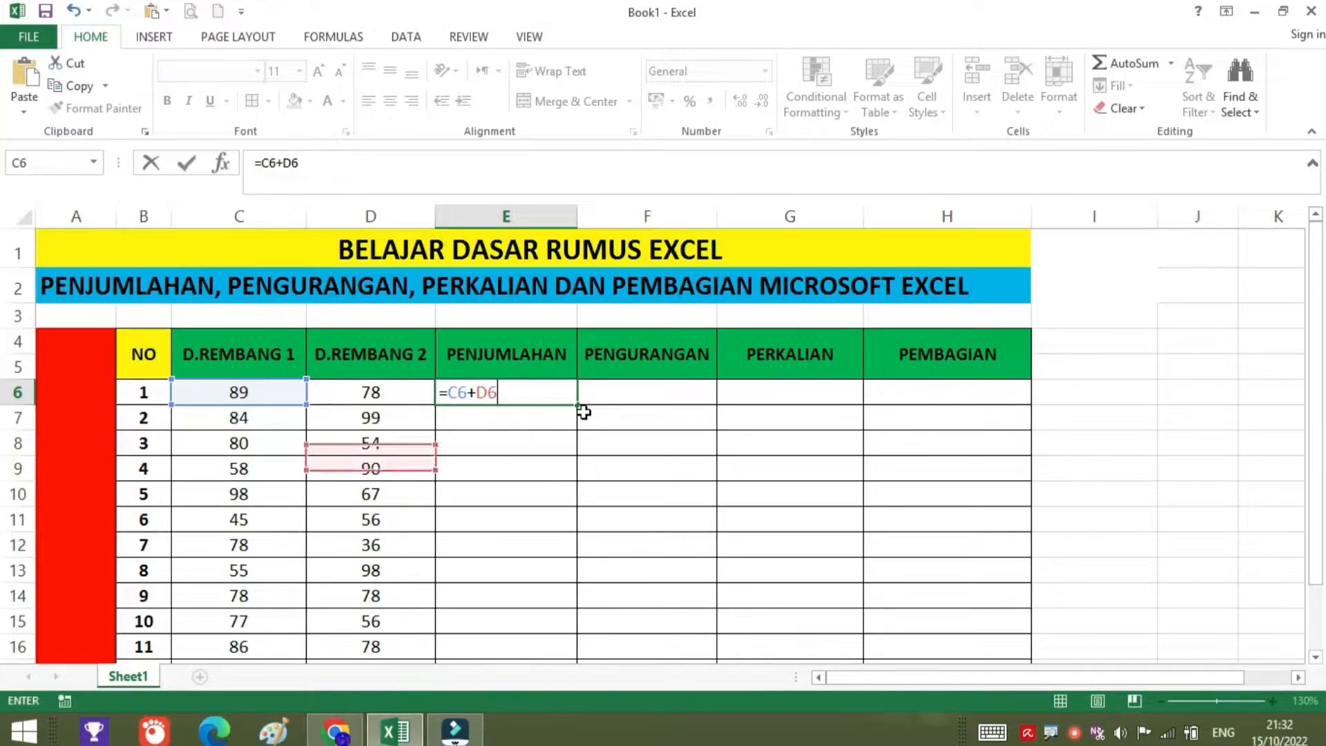
type("6")
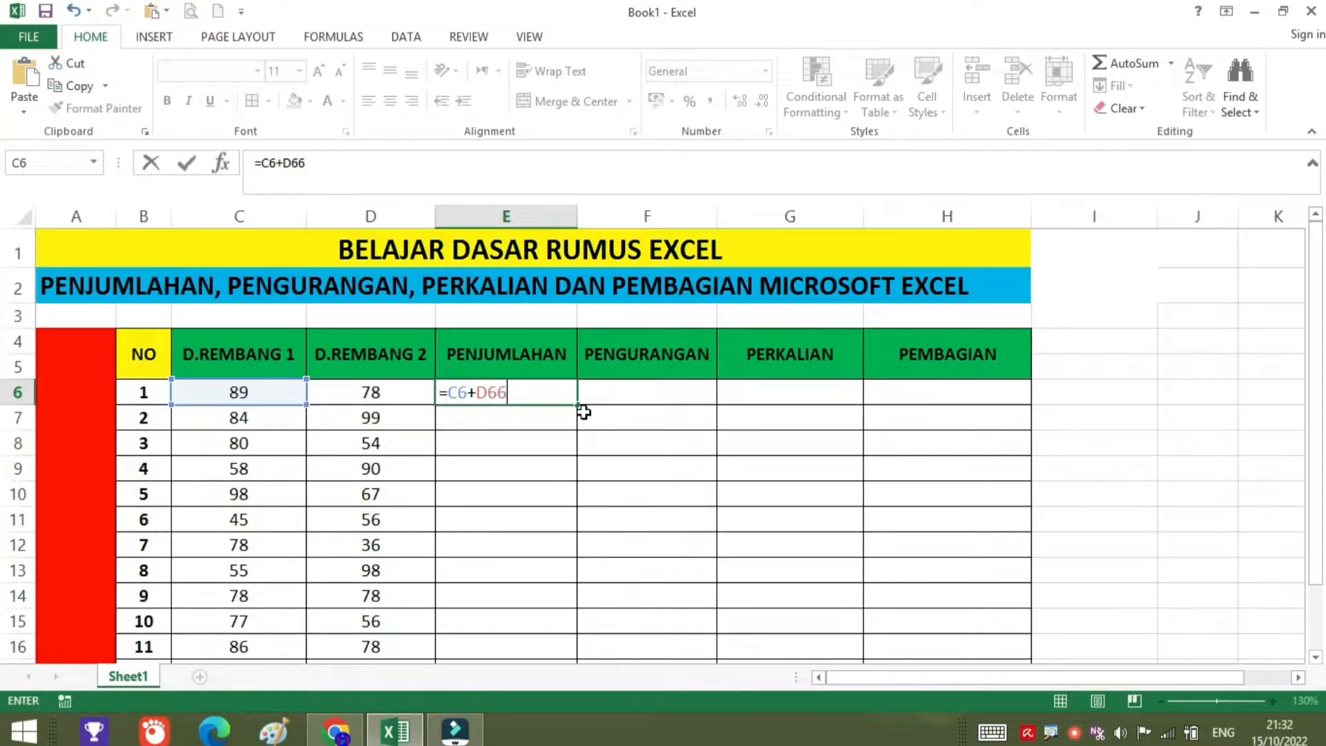
key("BackSpace")
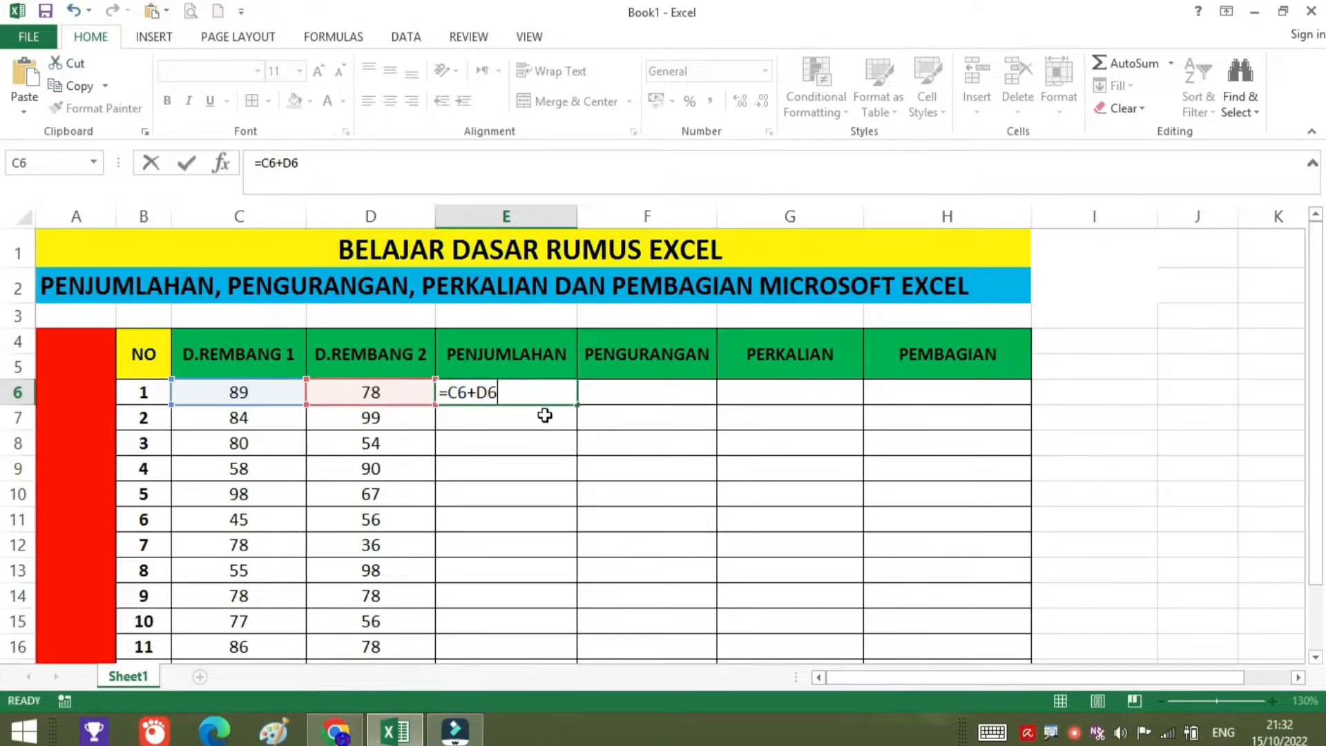
key("Return")
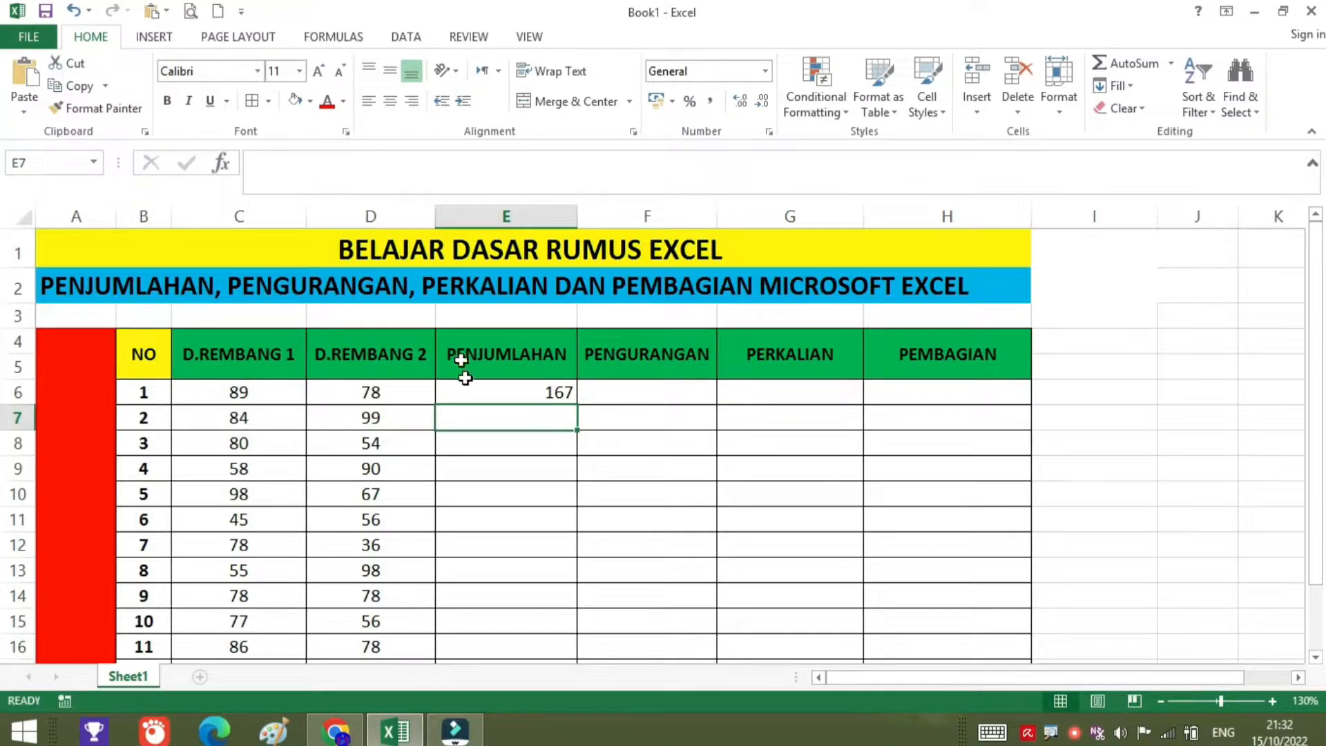
left_click(565, 391)
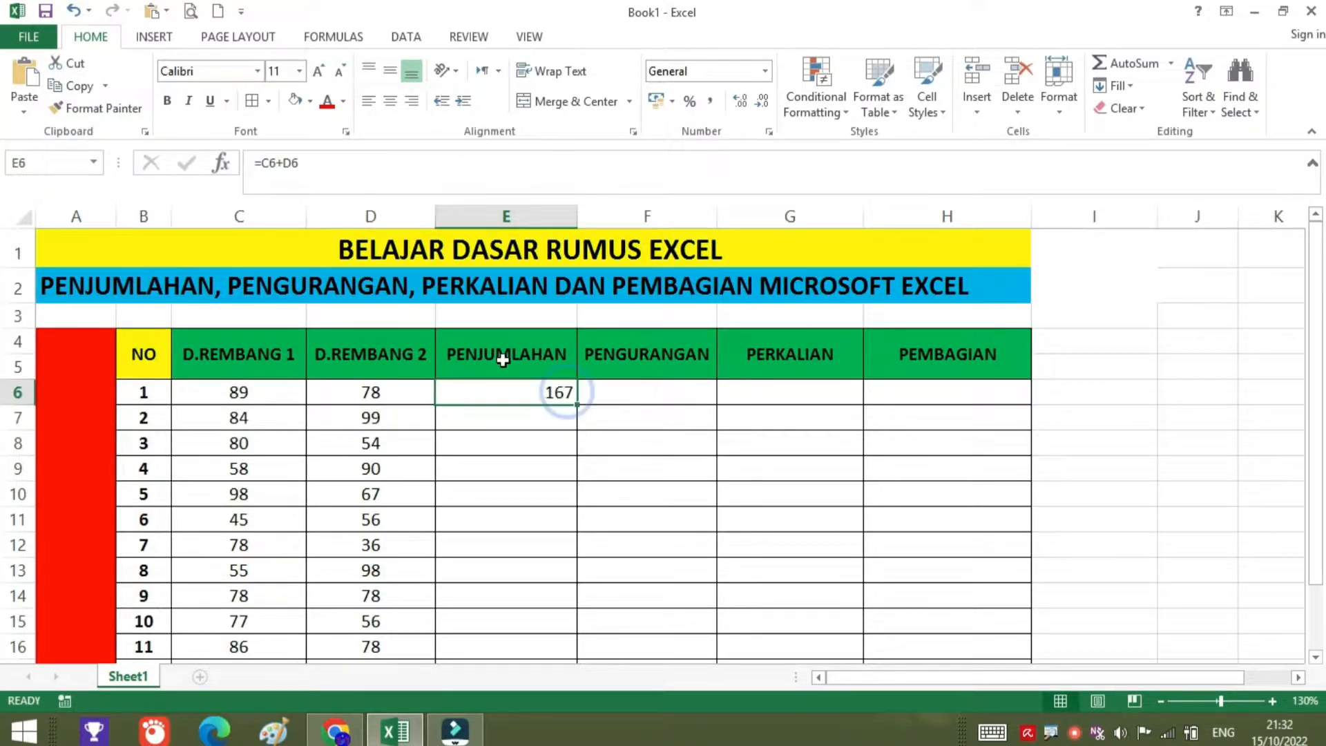
Step: Enter the formula =C6-D6 in cell F6 under PENGURANGAN, and check it against the source cells C6 and D6
left_click(655, 397)
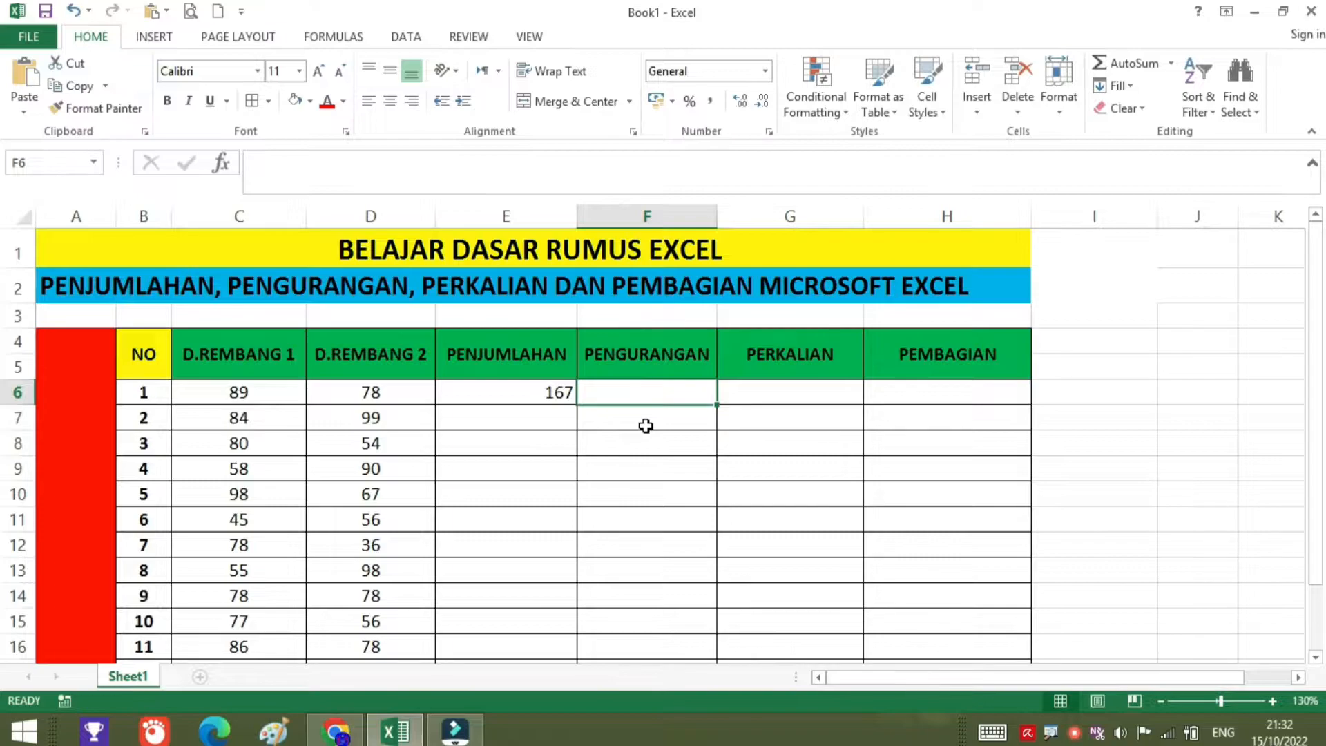
type("=")
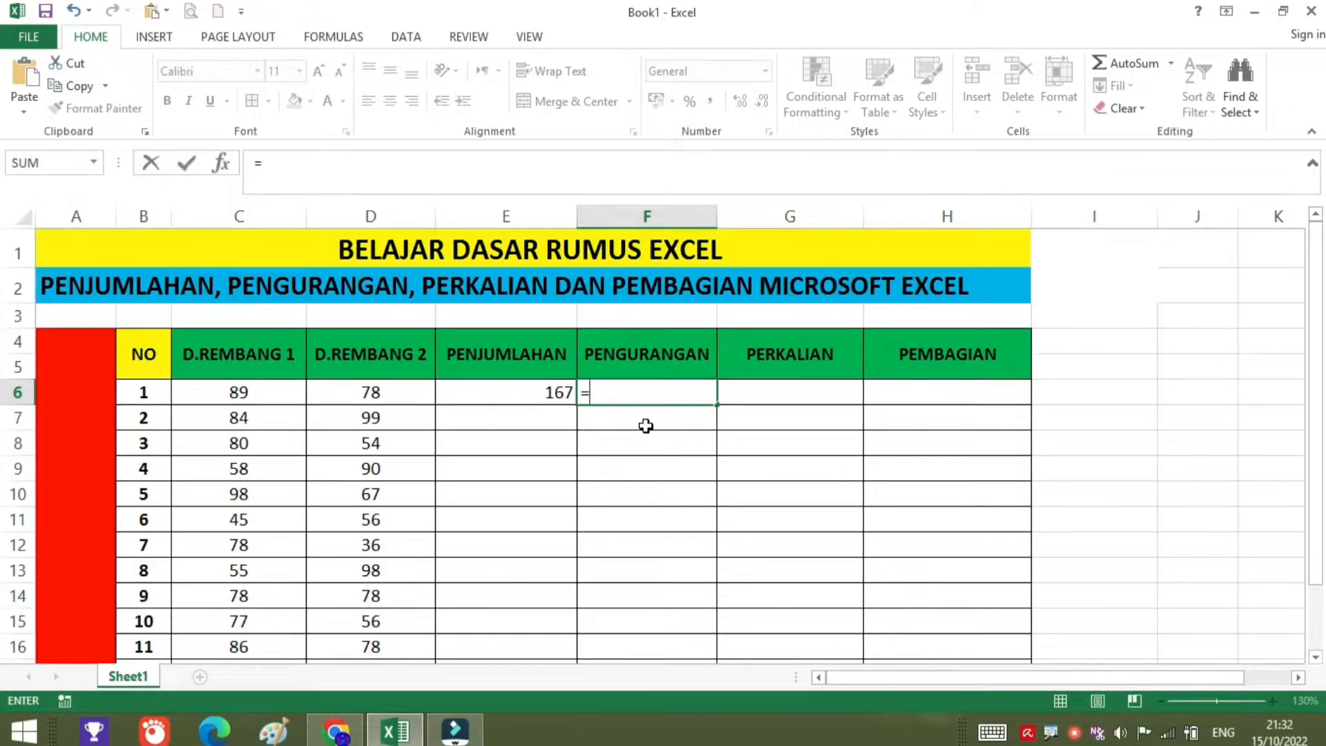
left_click(258, 391)
left_click(258, 391)
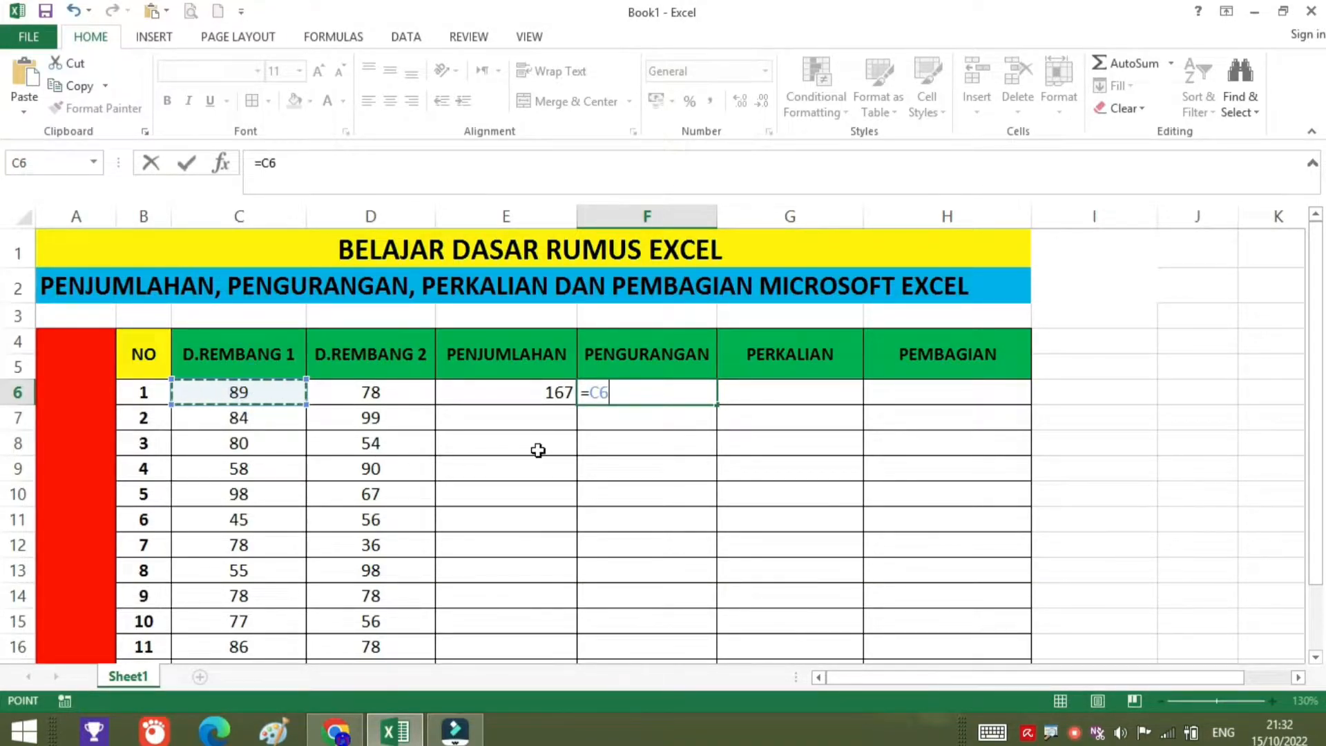
type("-")
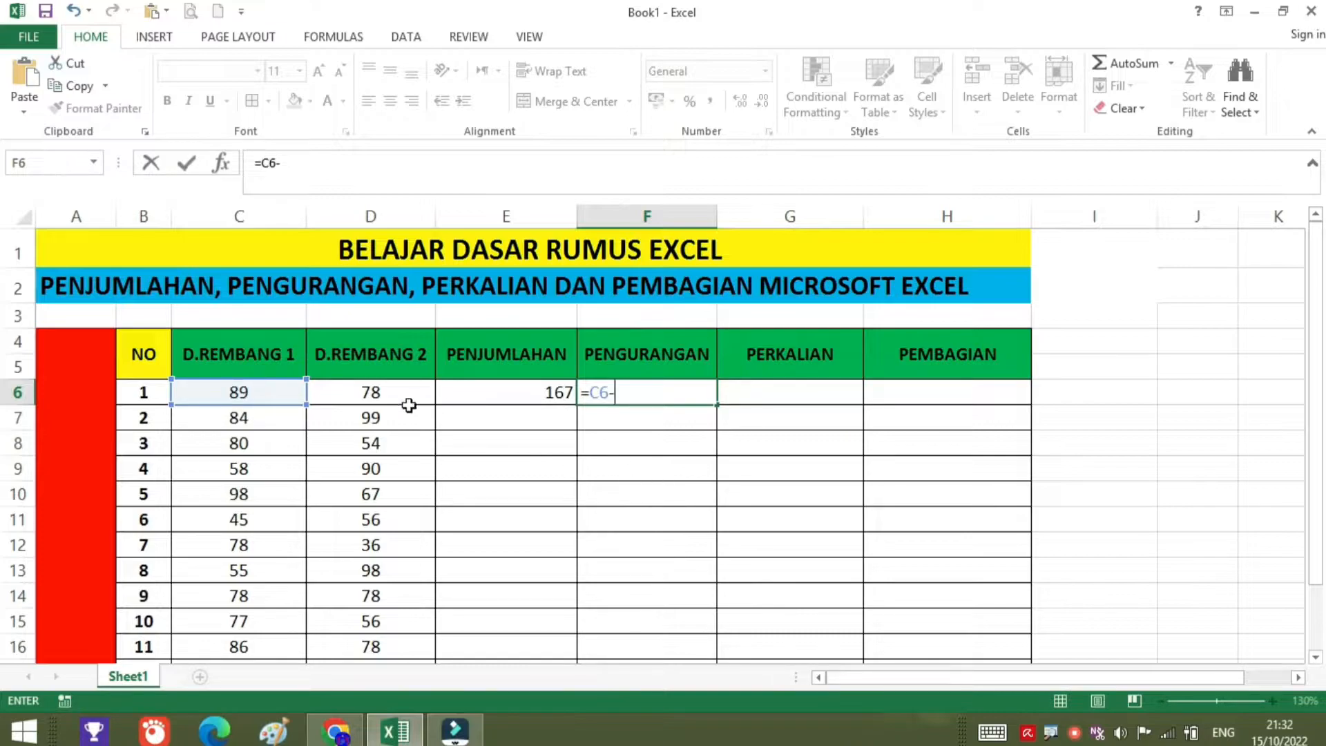
left_click(388, 399)
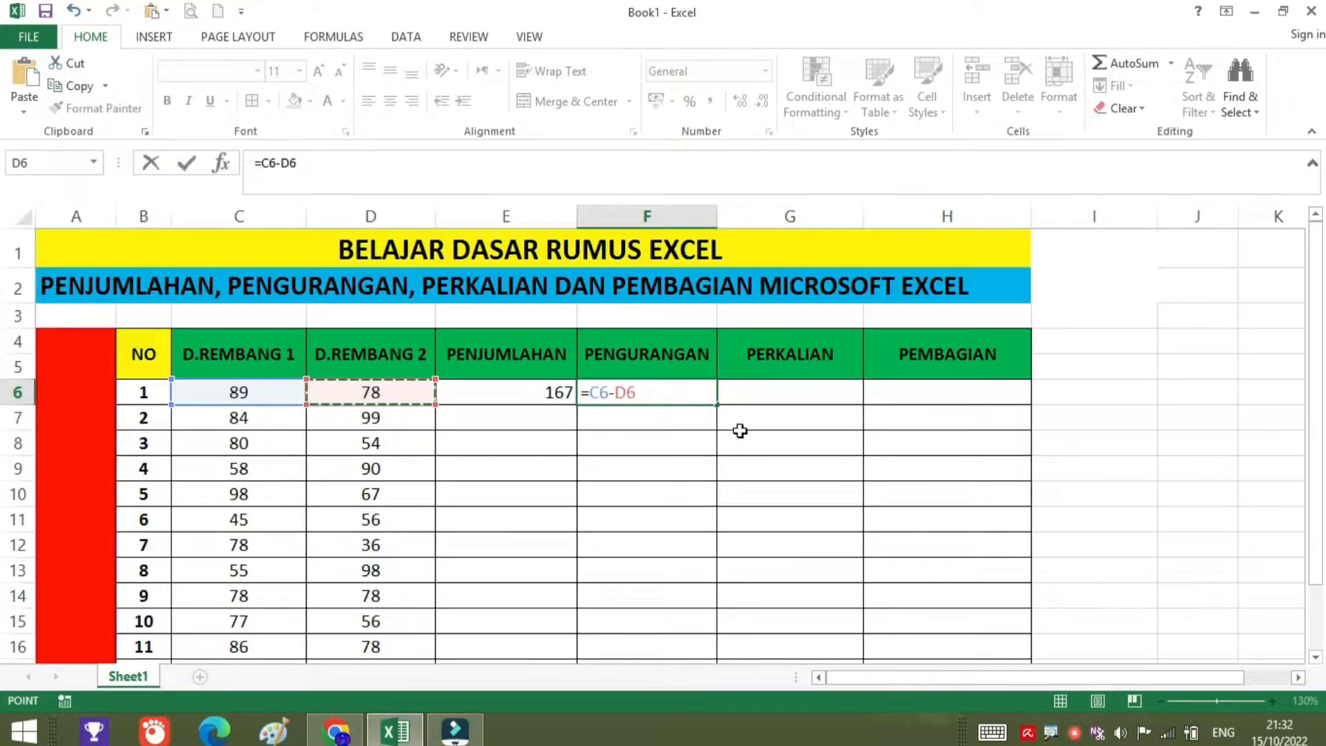
key("Return")
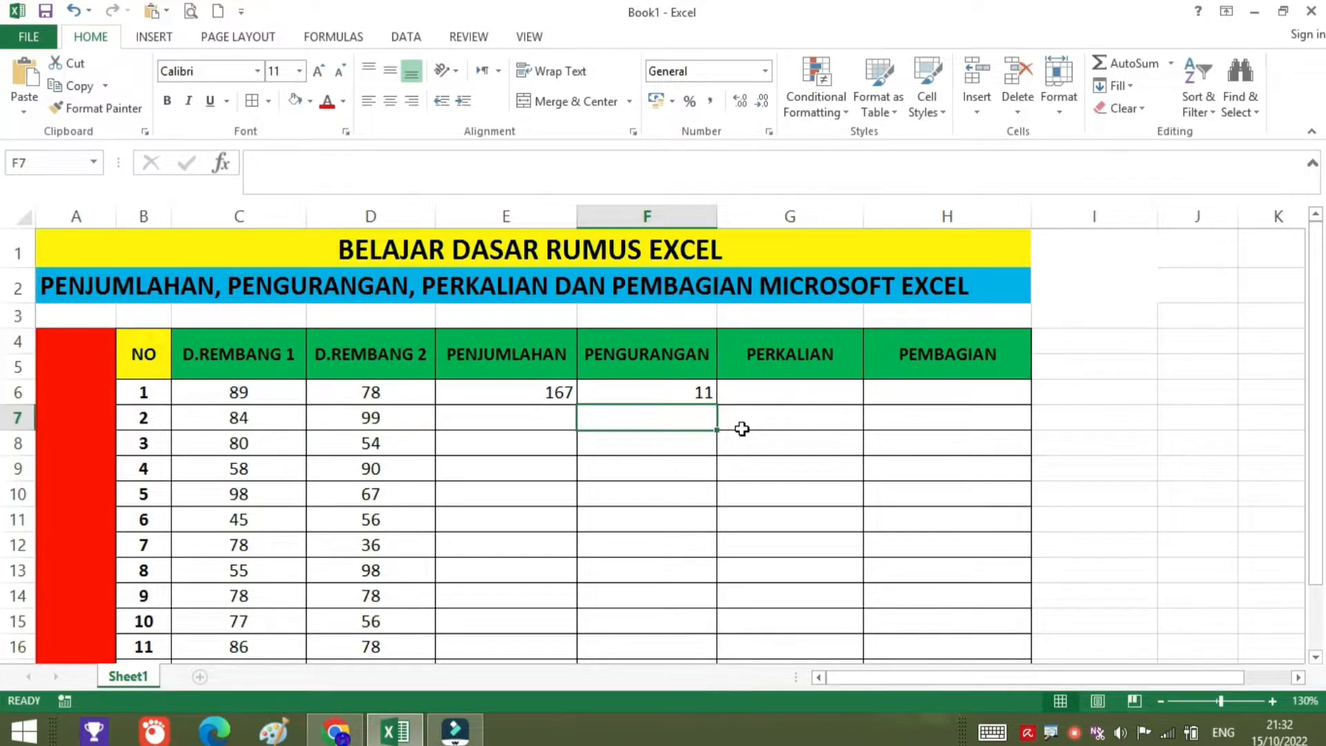
left_click(235, 392)
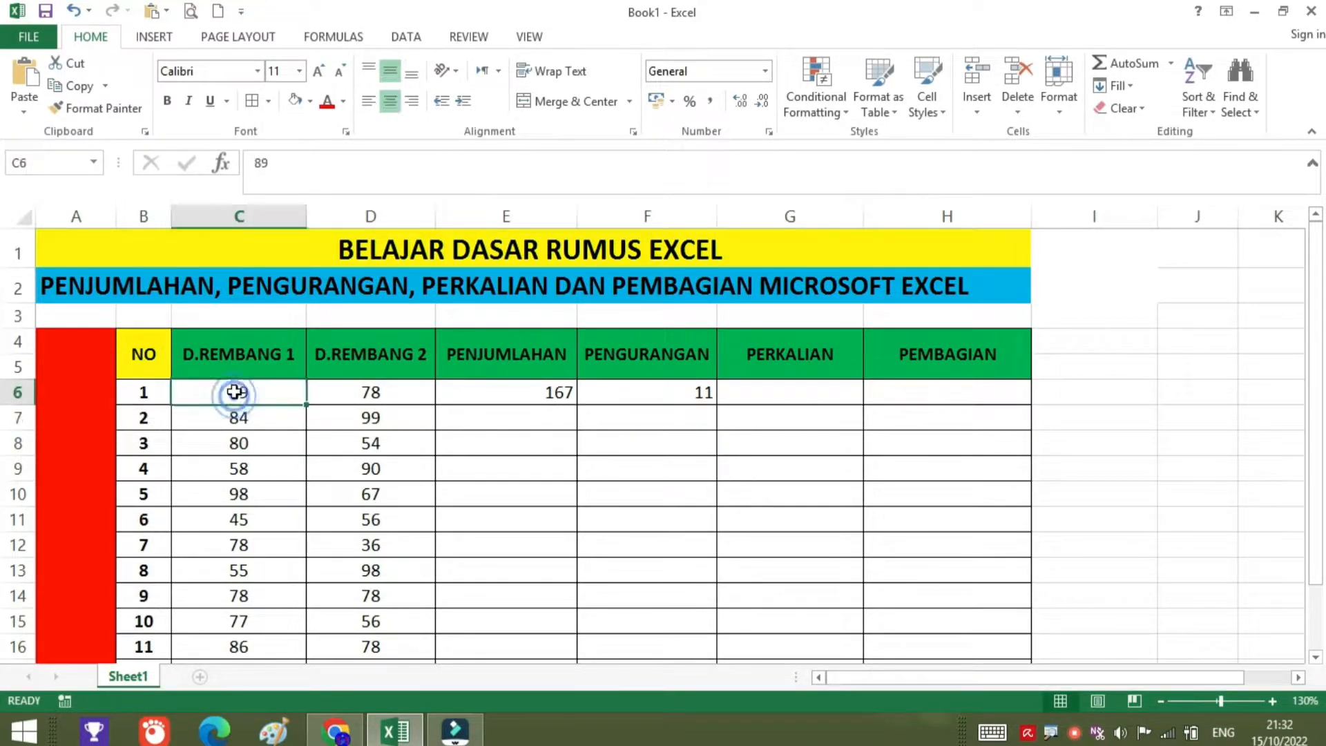
left_click(361, 394)
left_click(658, 393)
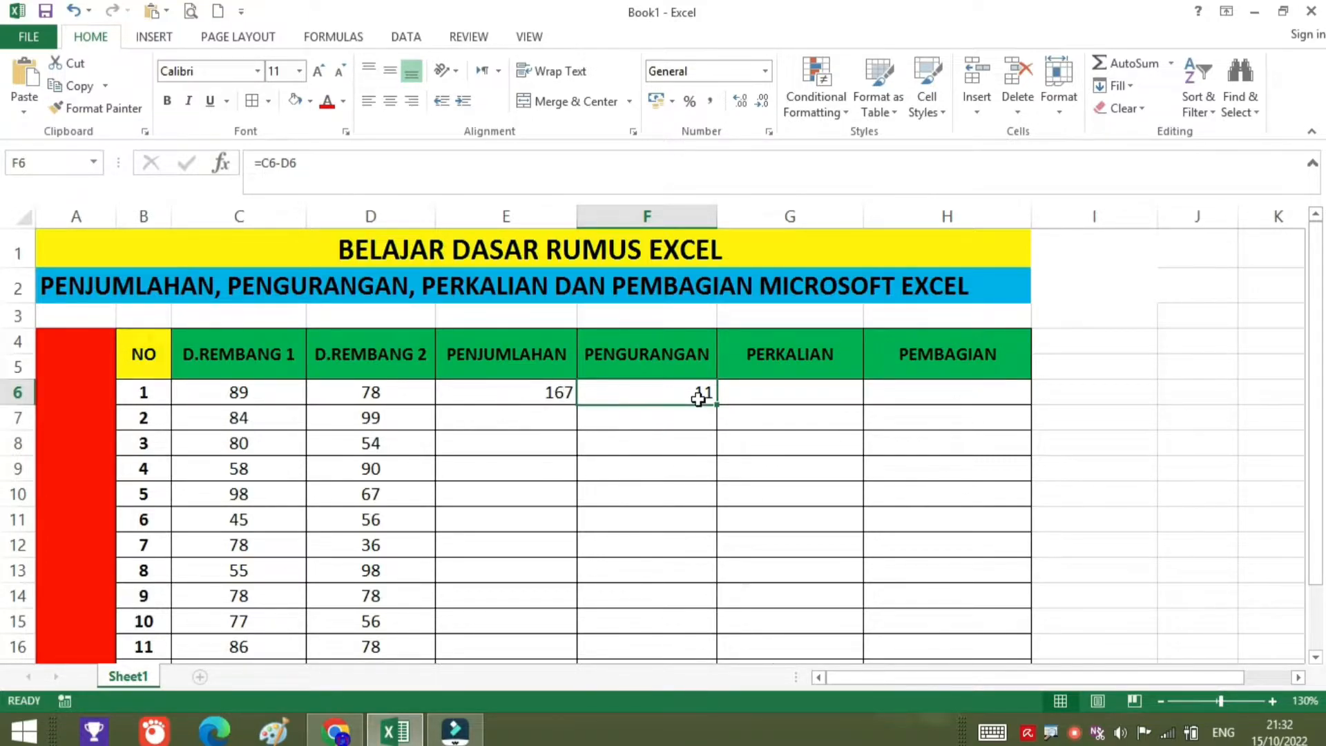
Step: Enter the formula =C6*D6 in cell G6 to multiply the first row's two numbers under PERKALIAN
left_click(752, 392)
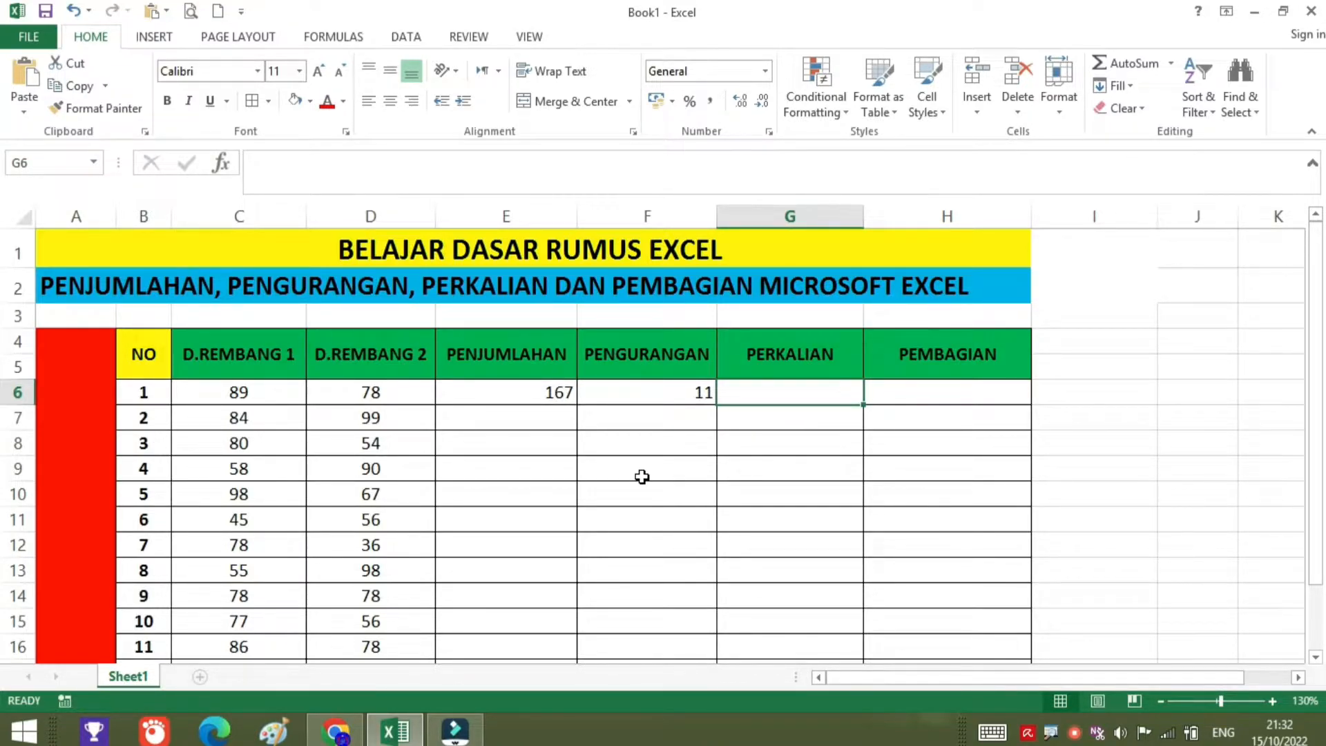
type("=")
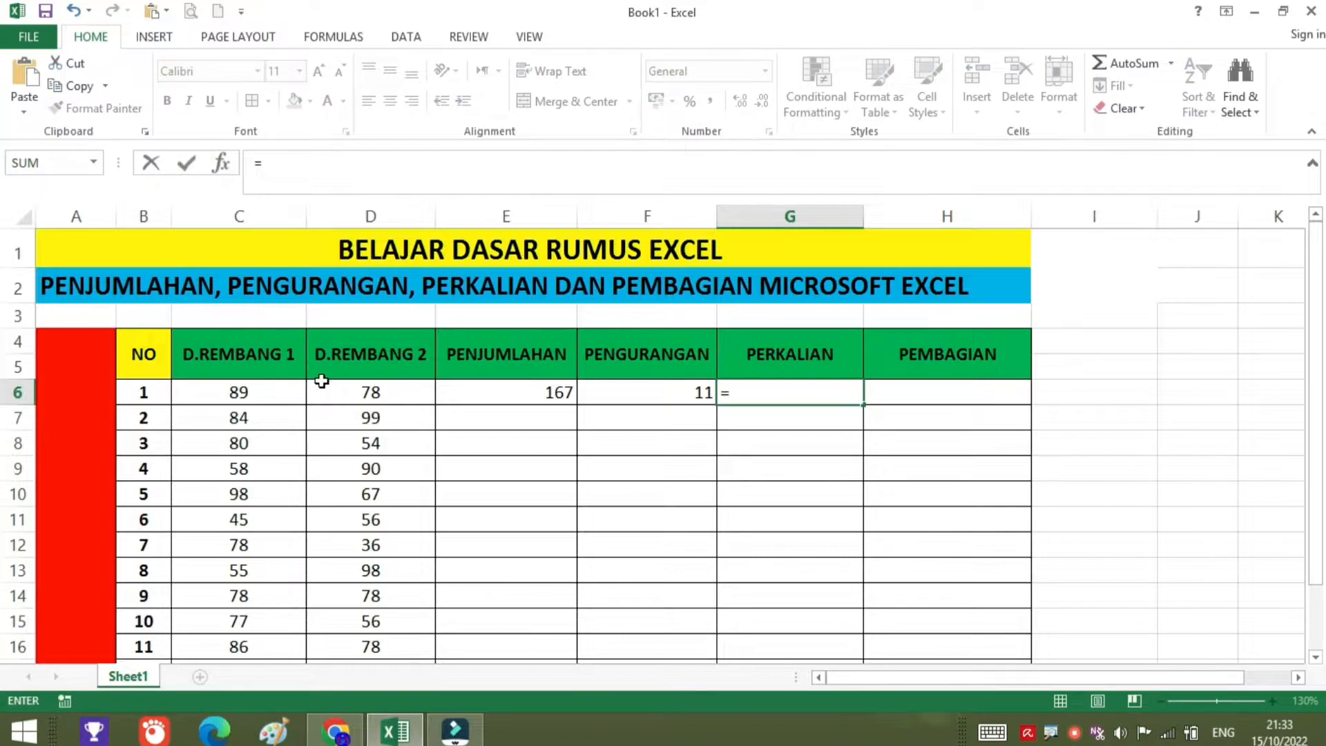
type("C6*")
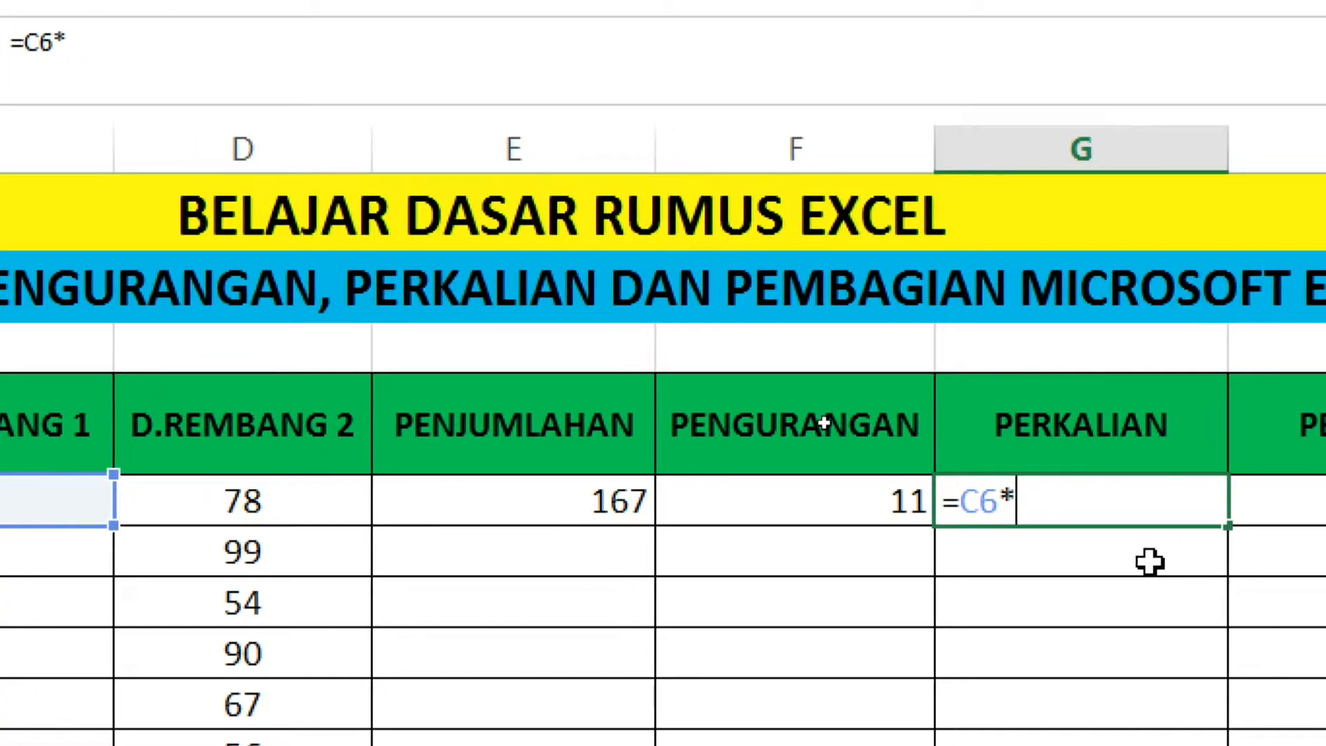
type("D6")
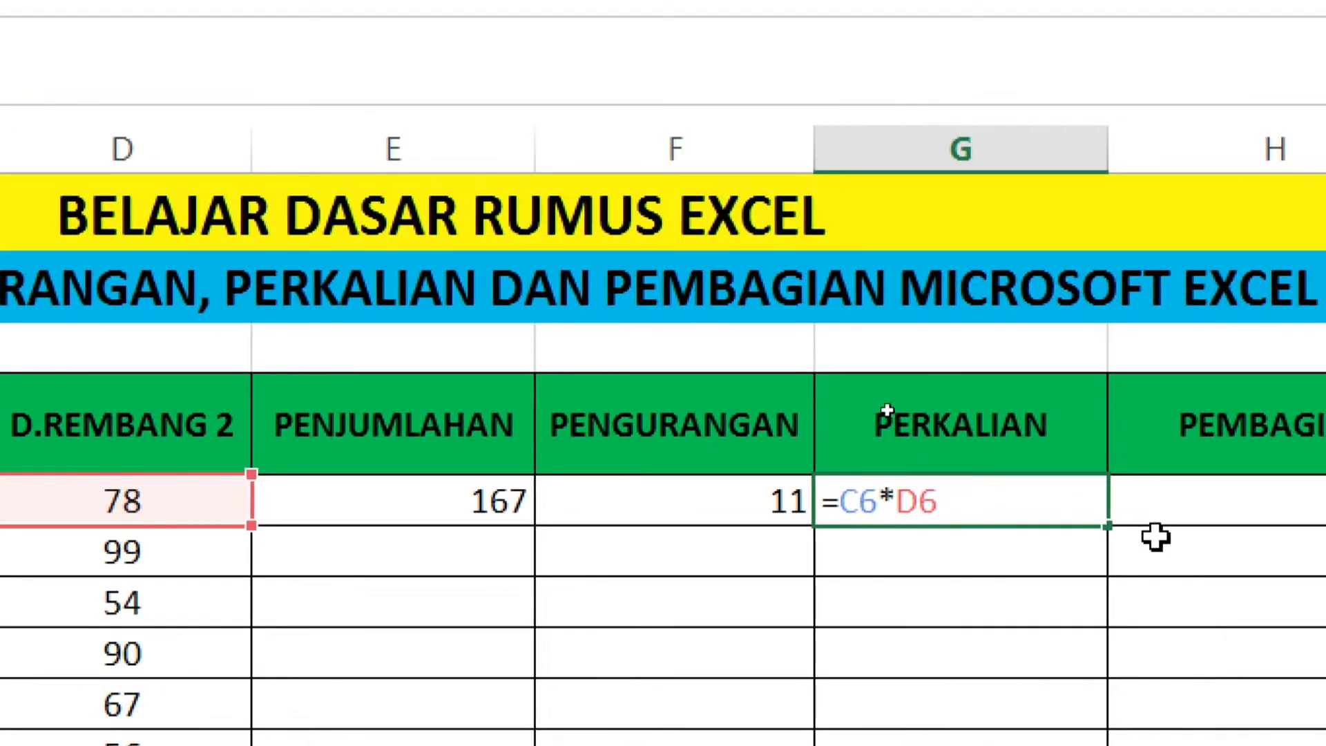
key("Return")
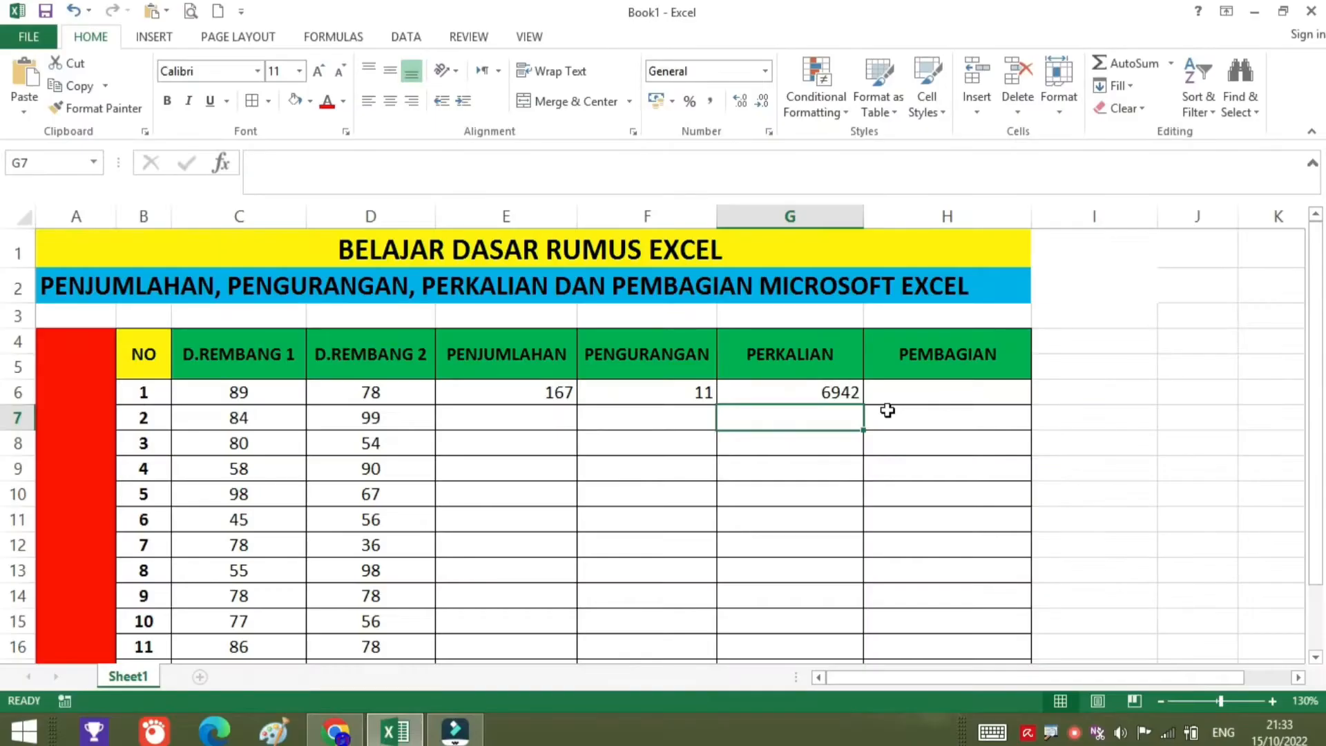
Step: Enter the formula =C6/D6 in cell H6 to divide the first row's two numbers under PEMBAGIAN, and check the formula
left_click(924, 391)
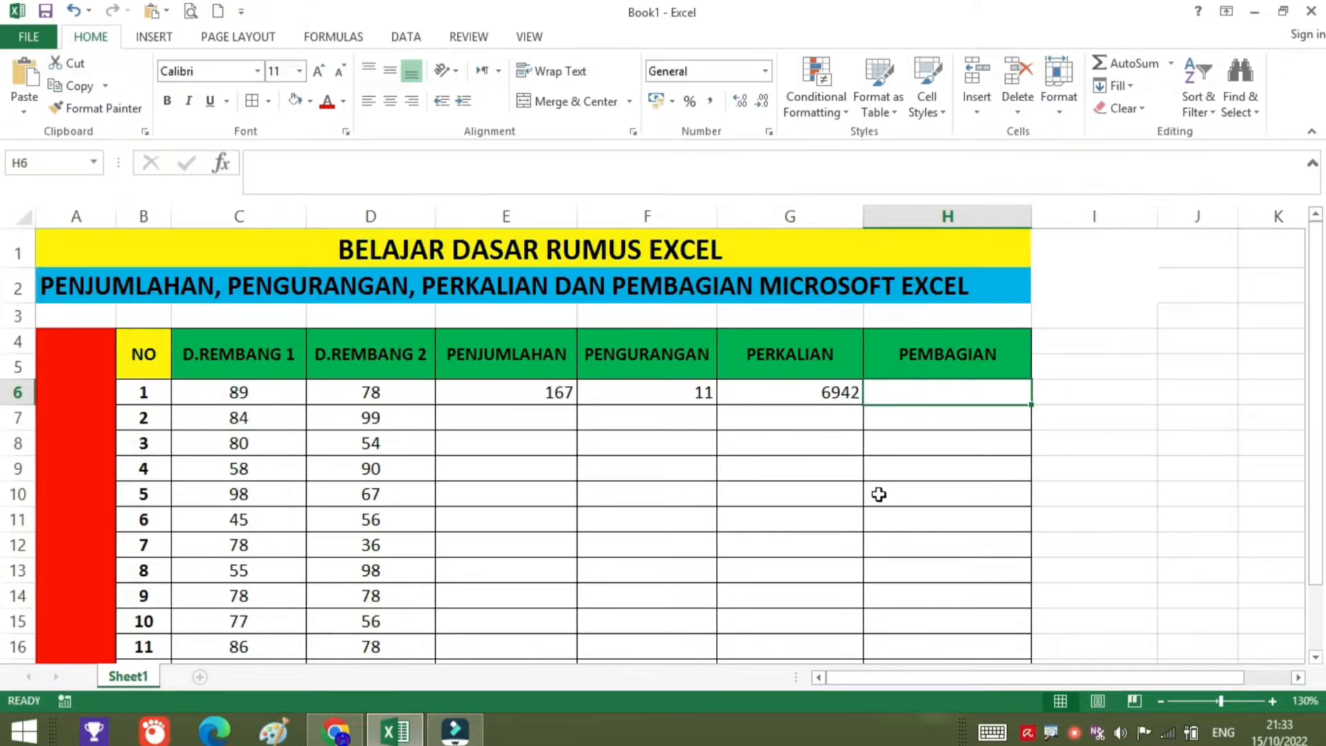
type("=")
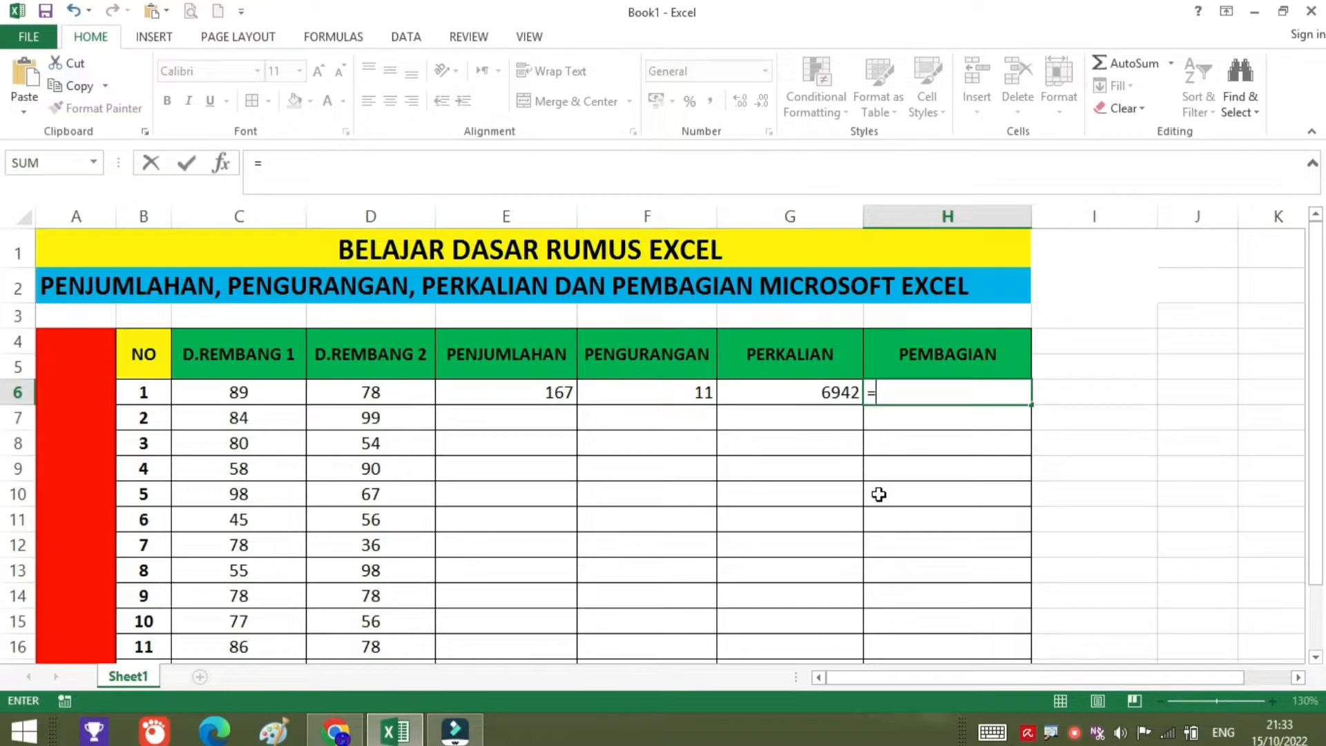
type("C6/")
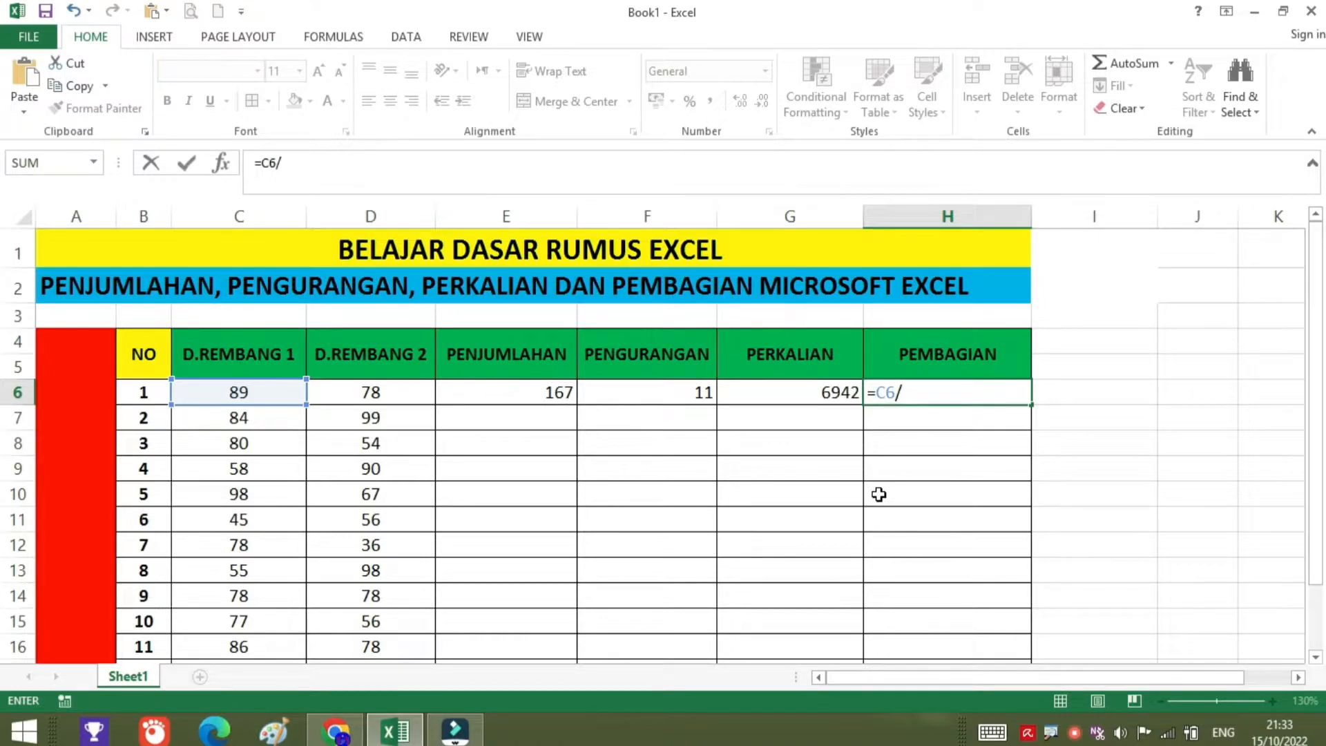
type("D6")
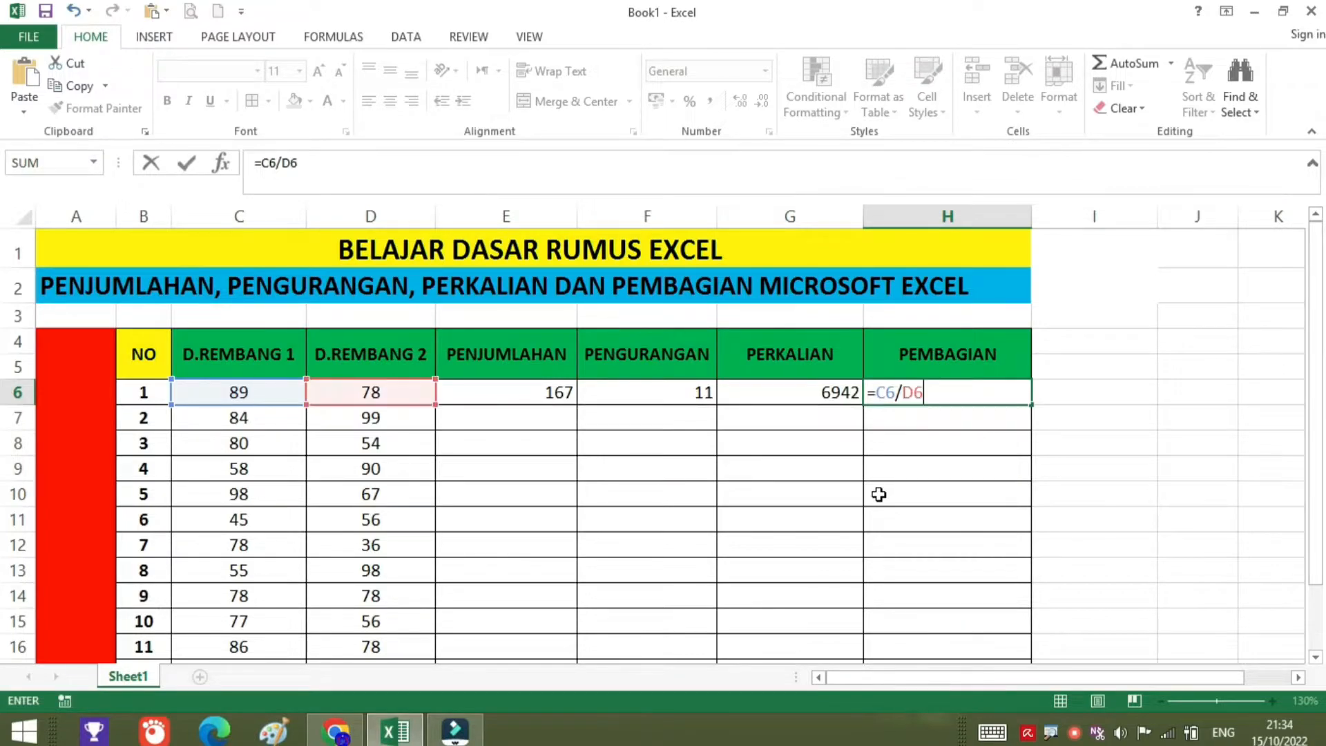
key("Return")
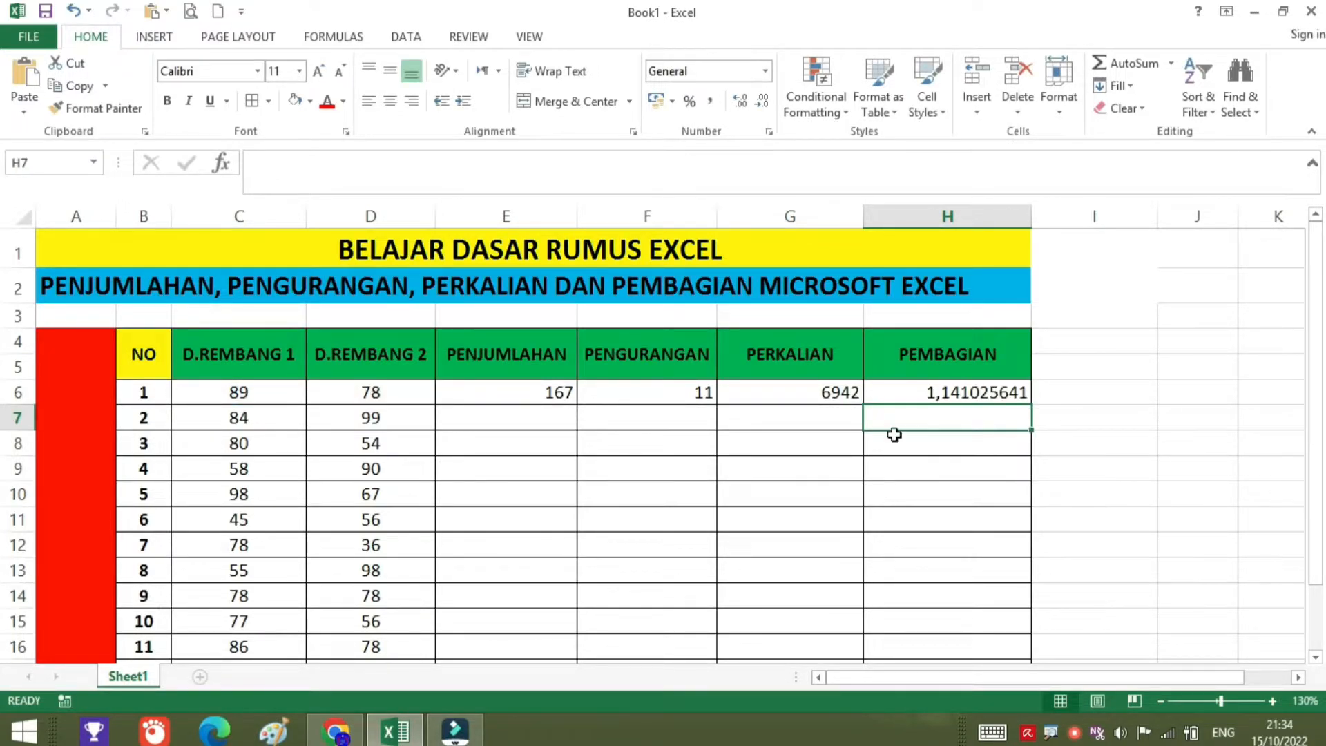
left_click(941, 390)
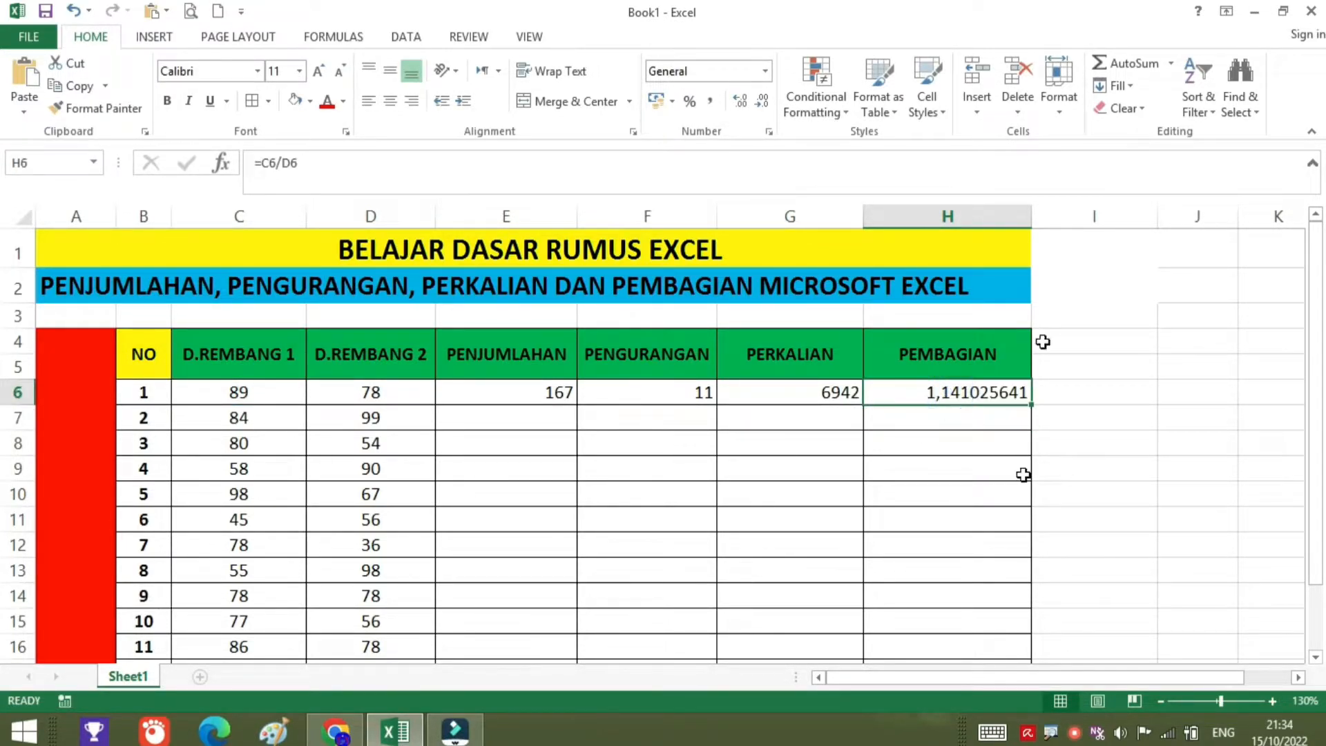
left_click(484, 323)
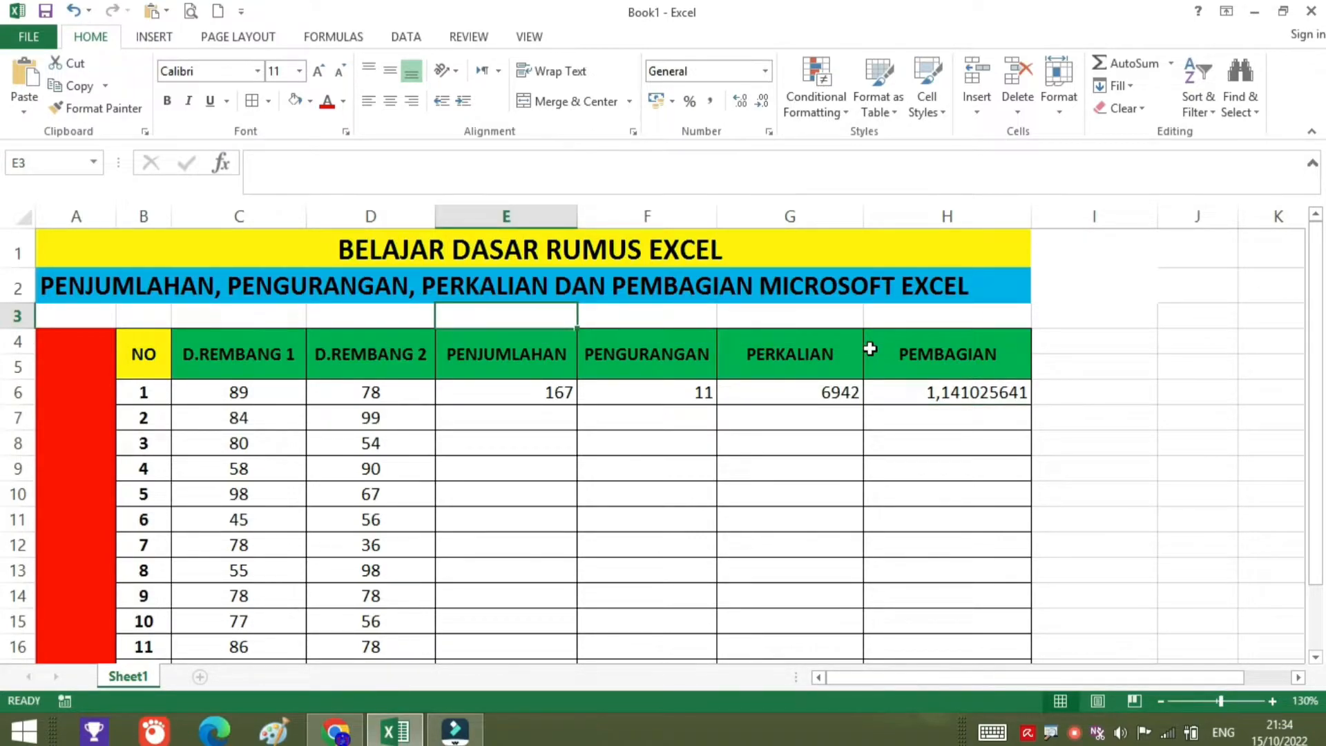
type("+")
key("Right")
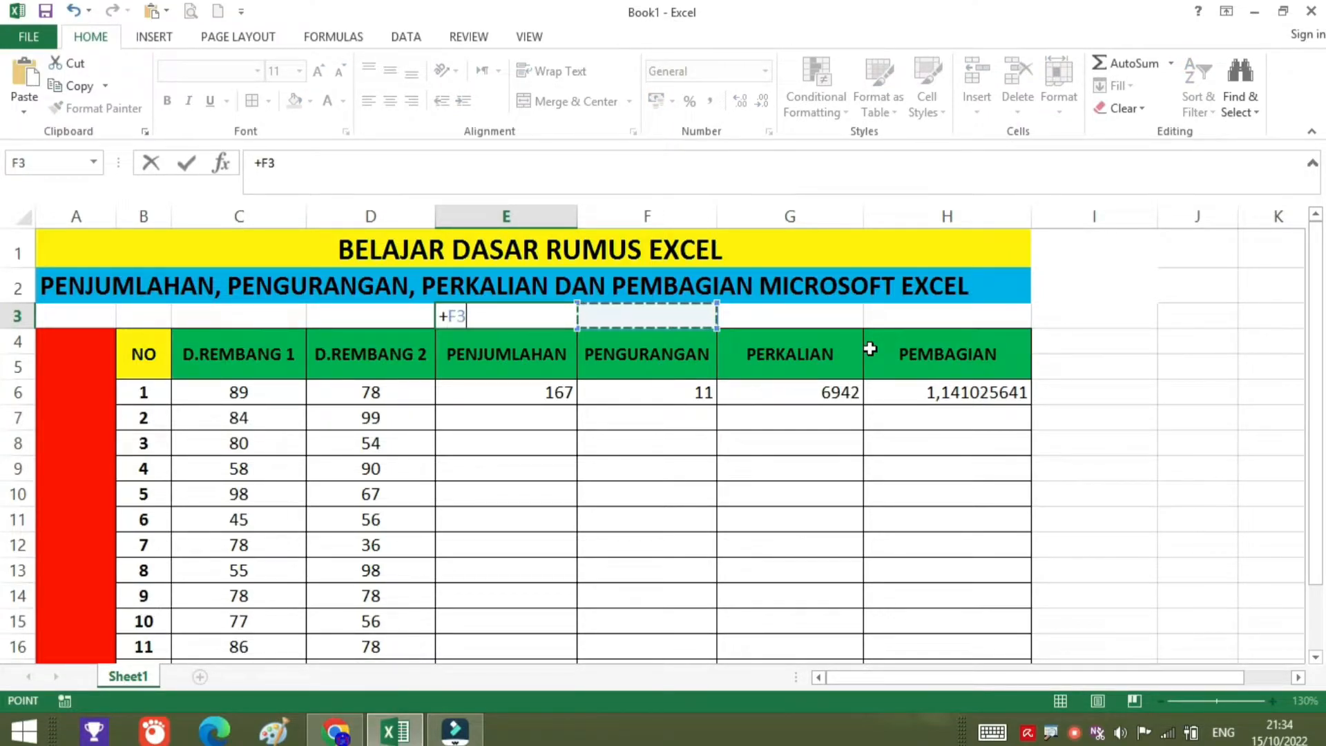
left_click(1146, 282)
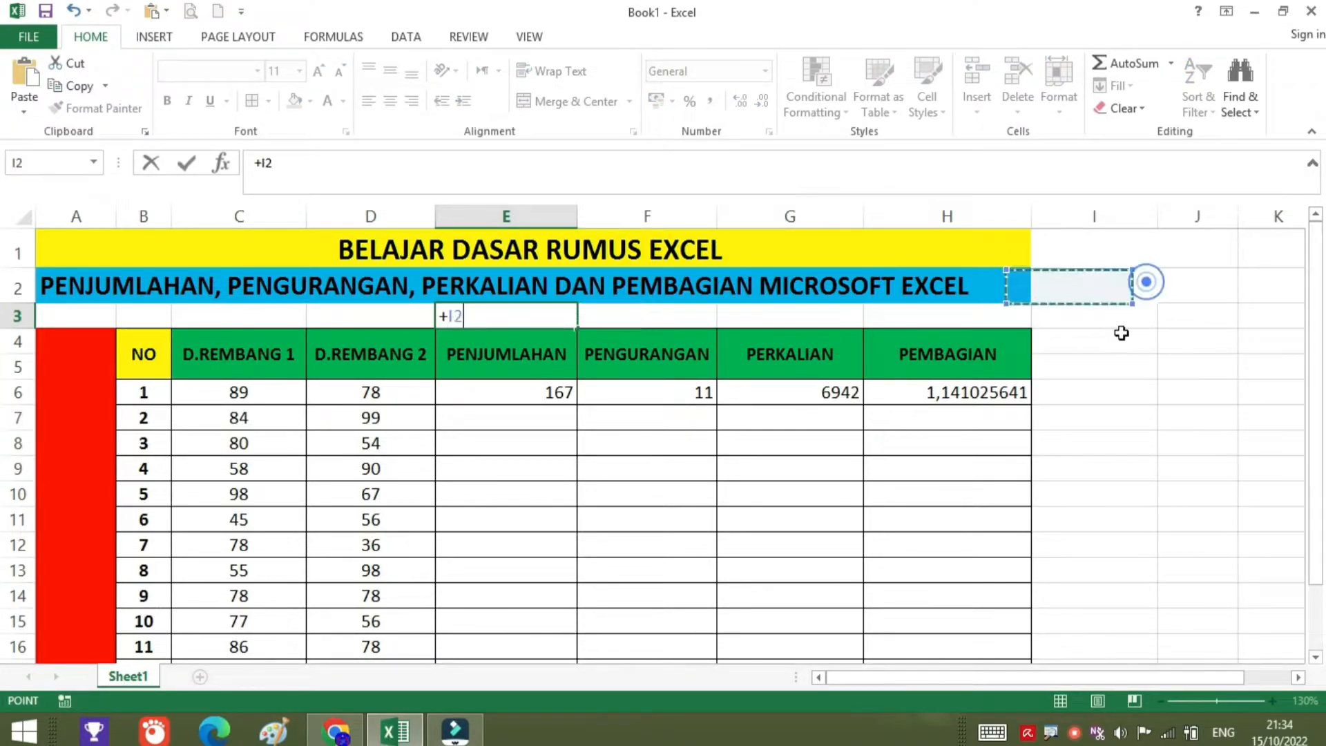
left_click(510, 311)
key("BackSpace")
key("BackSpace")
left_click(617, 317)
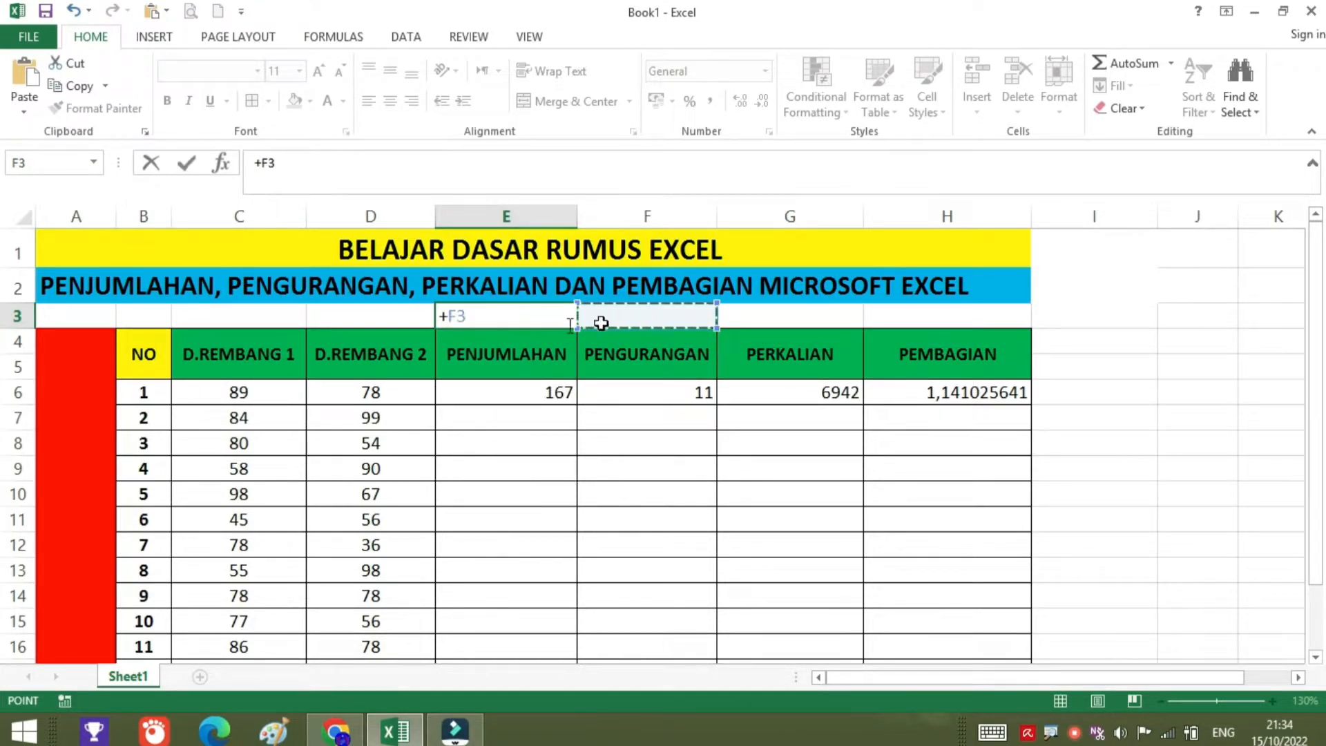
left_click(504, 314)
key("BackSpace")
key("BackSpace")
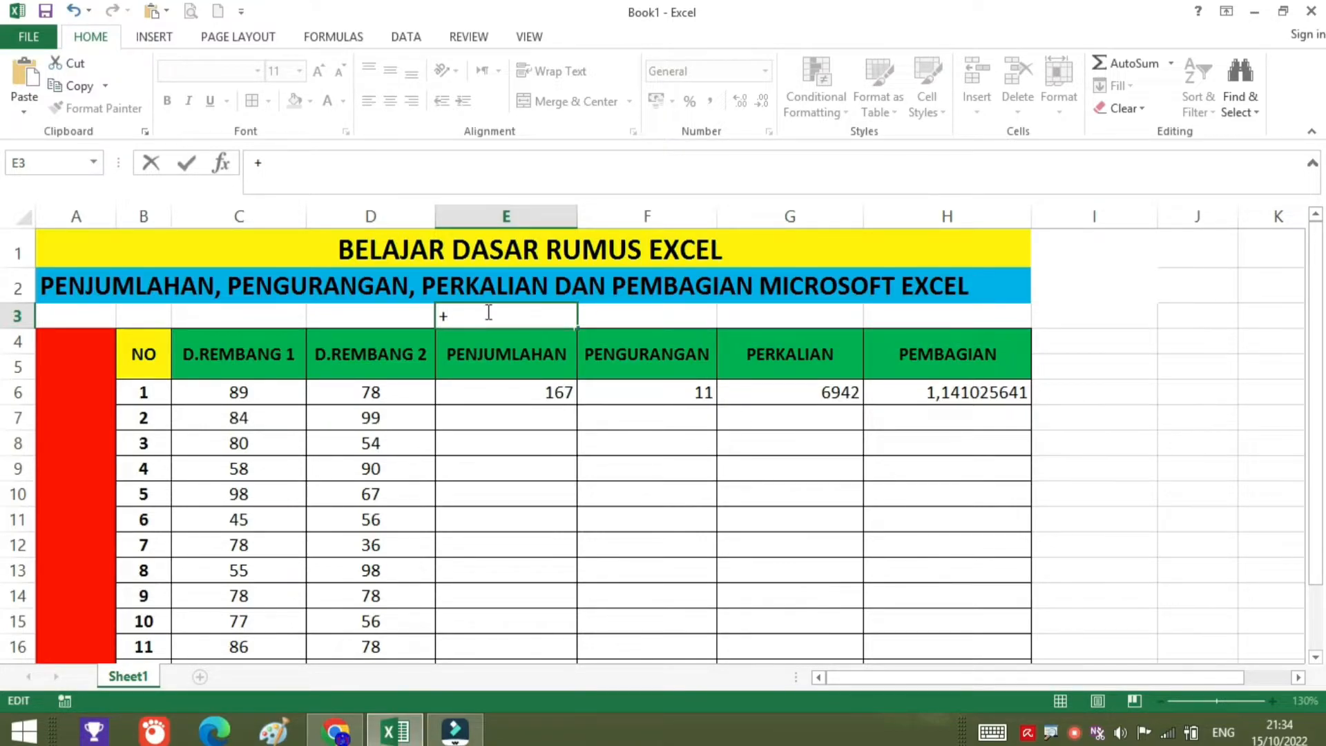
key("Escape")
left_click(617, 317)
type("-")
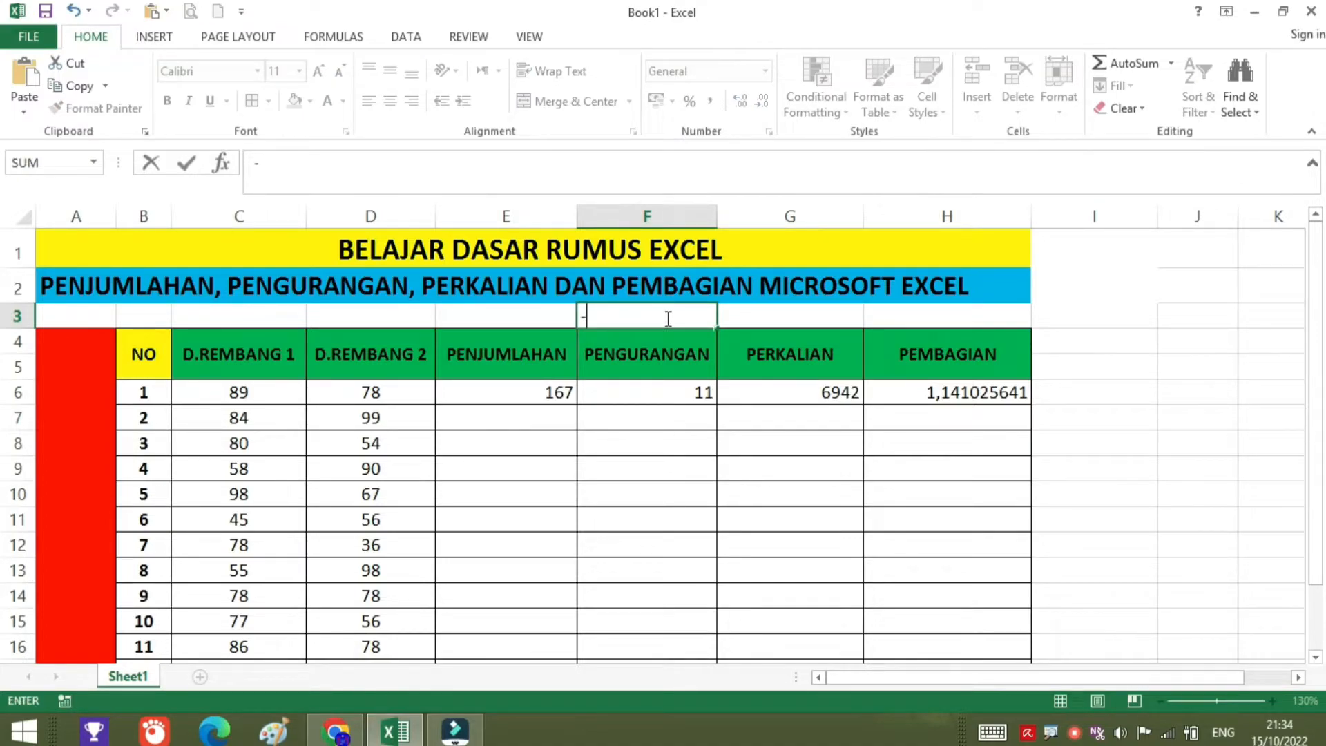
key("Escape")
left_click(817, 318)
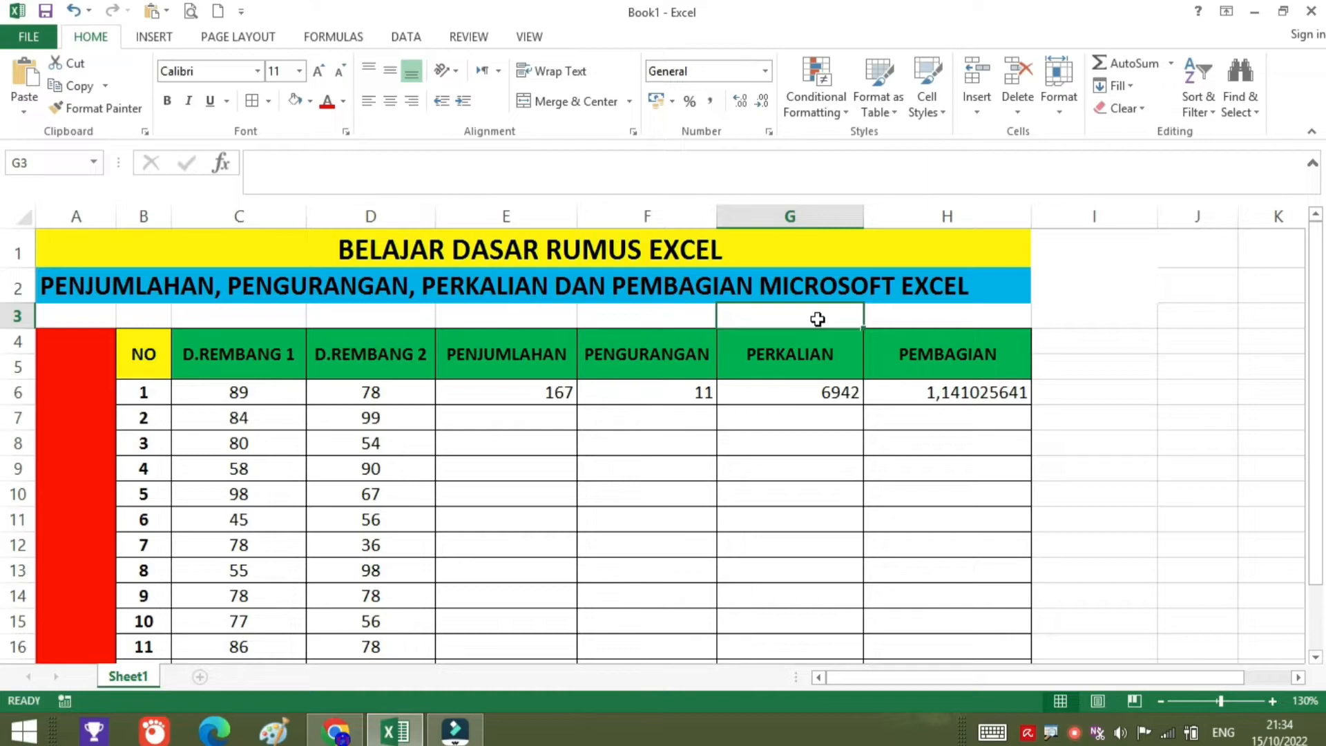
type("*")
key("BackSpace")
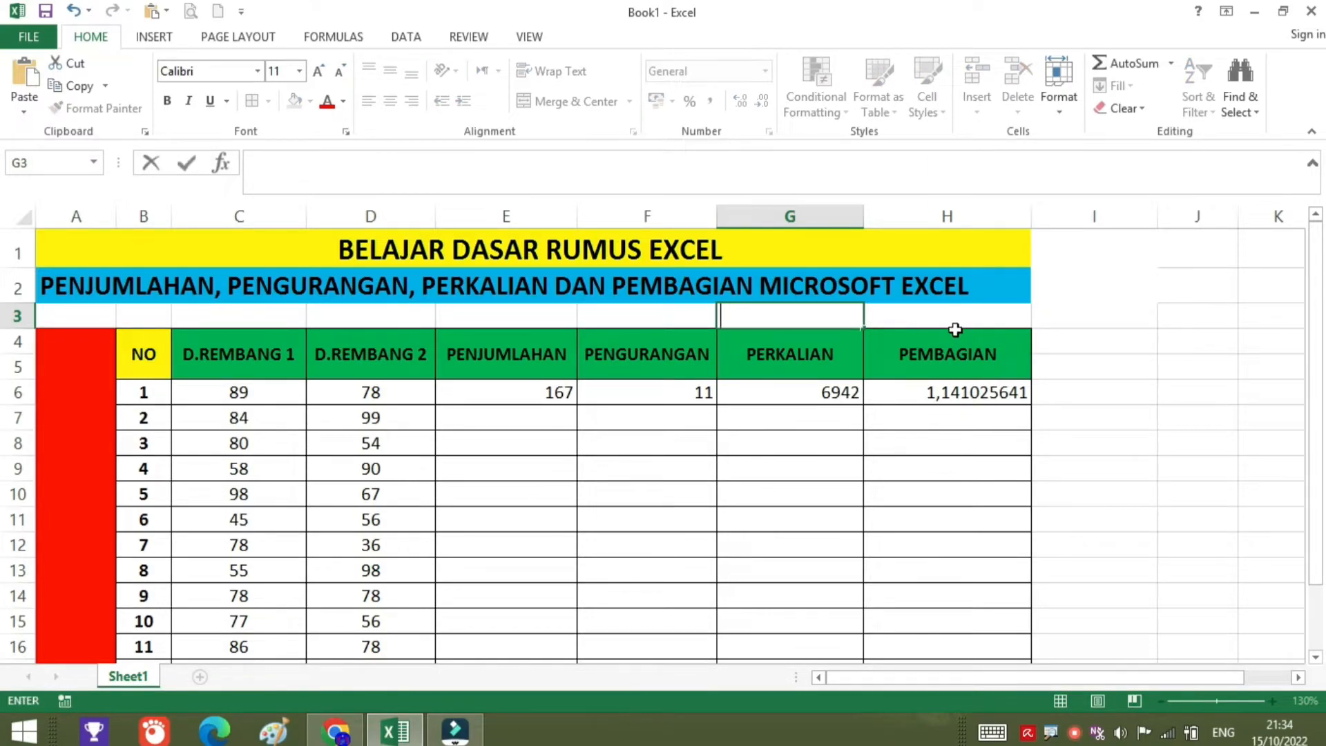
left_click(952, 321)
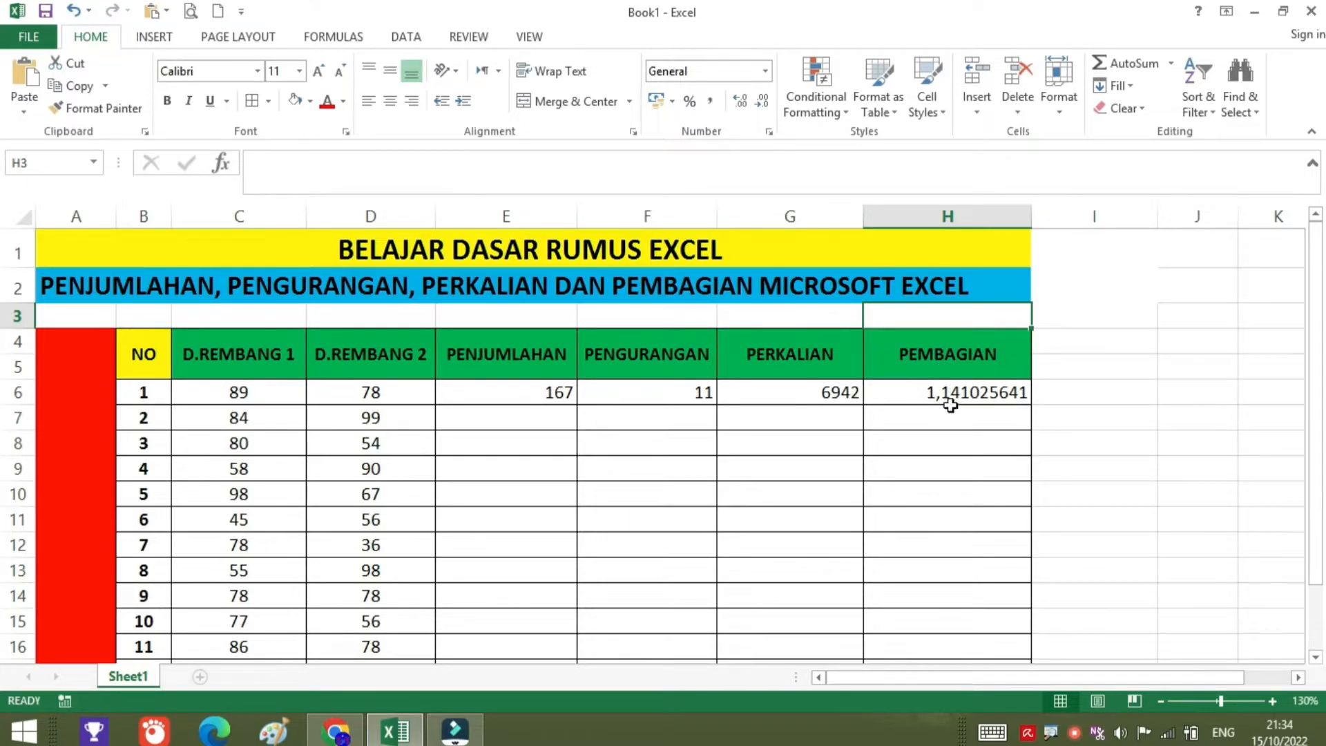
type("/")
key("BackSpace")
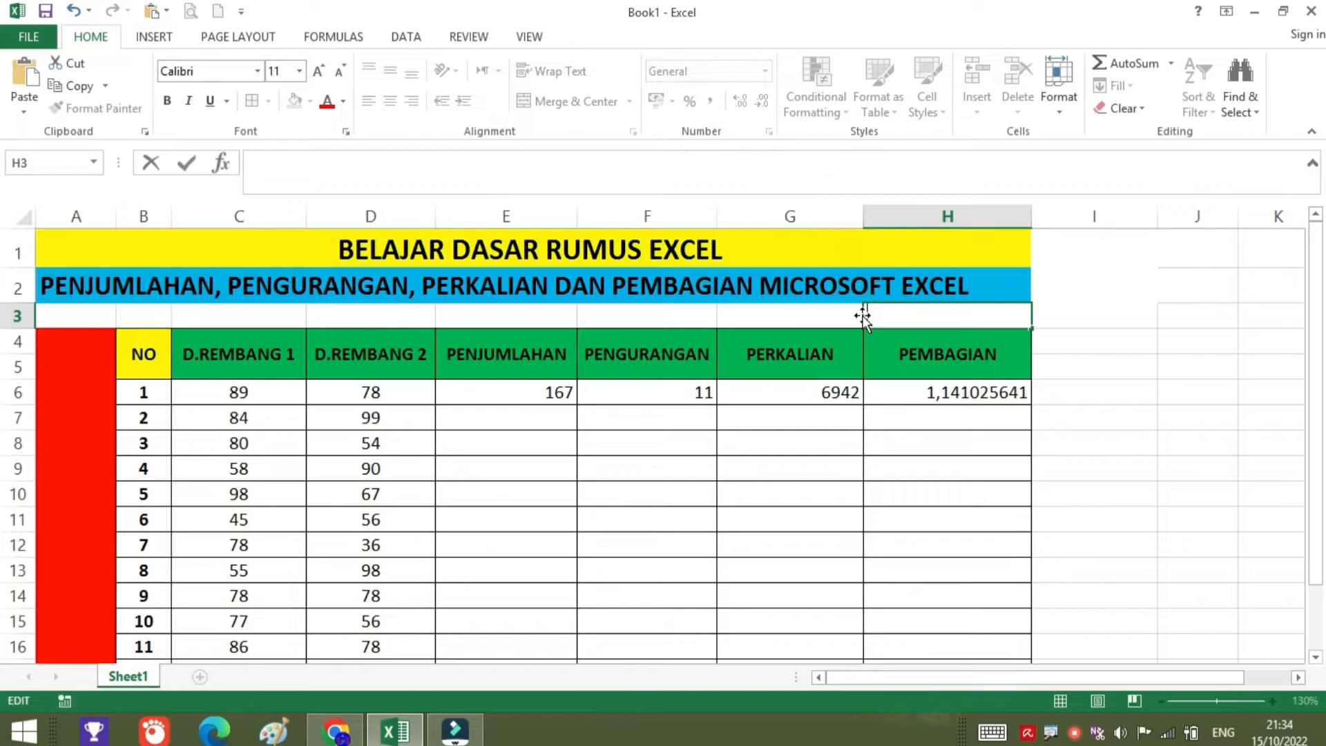
Step: Copy the PENJUMLAHAN addition formula from cell E6 down to cell E7 with the fill handle
scroll(421, 494, "down", 5)
scroll(414, 483, "up", 5)
scroll(583, 529, "down", 3)
scroll(476, 506, "up", 3)
left_click(523, 384)
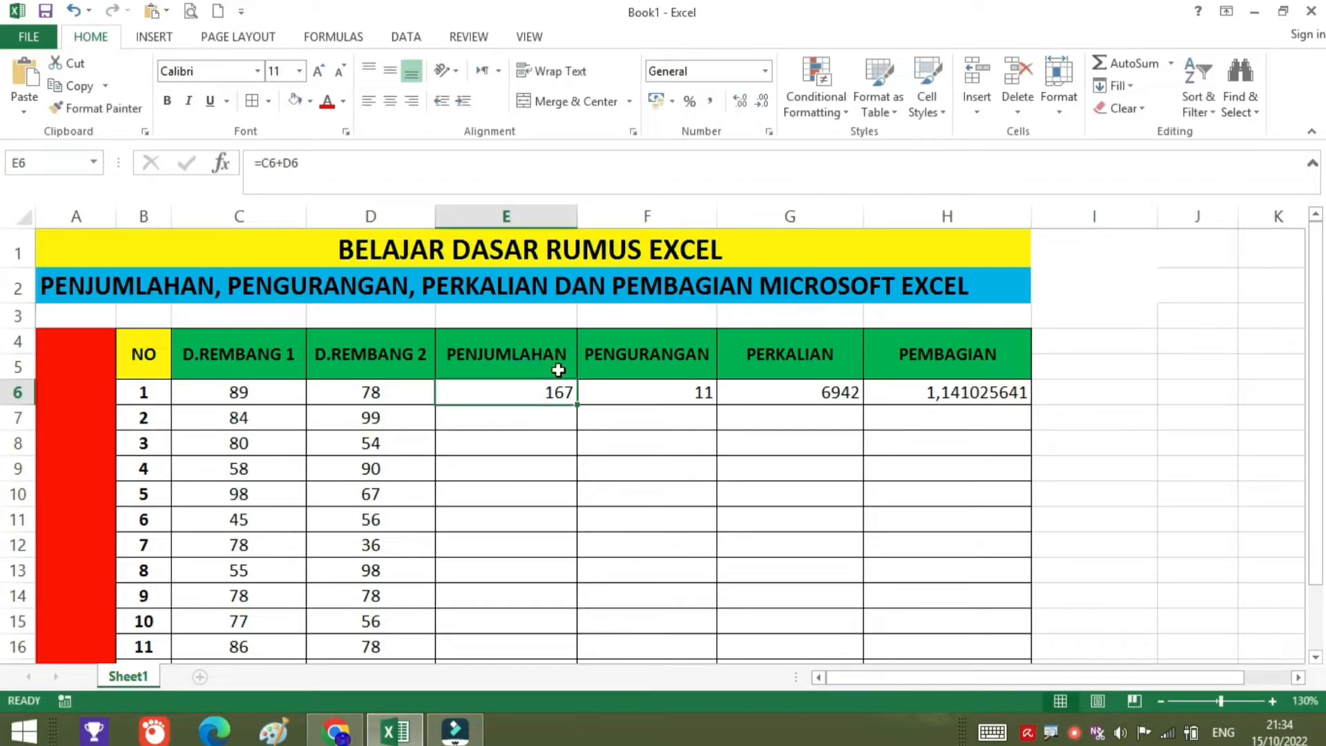
scroll(573, 284, "down", 1)
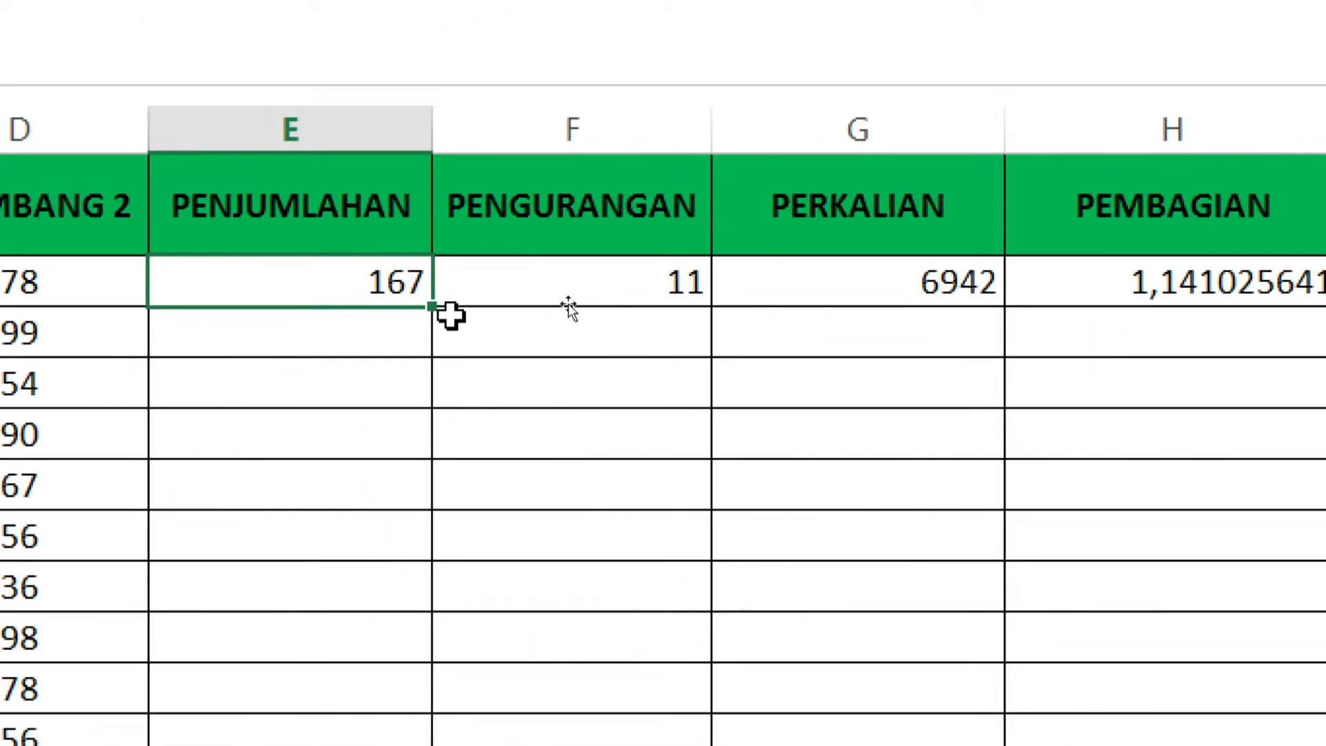
left_click_drag(434, 311, 434, 351)
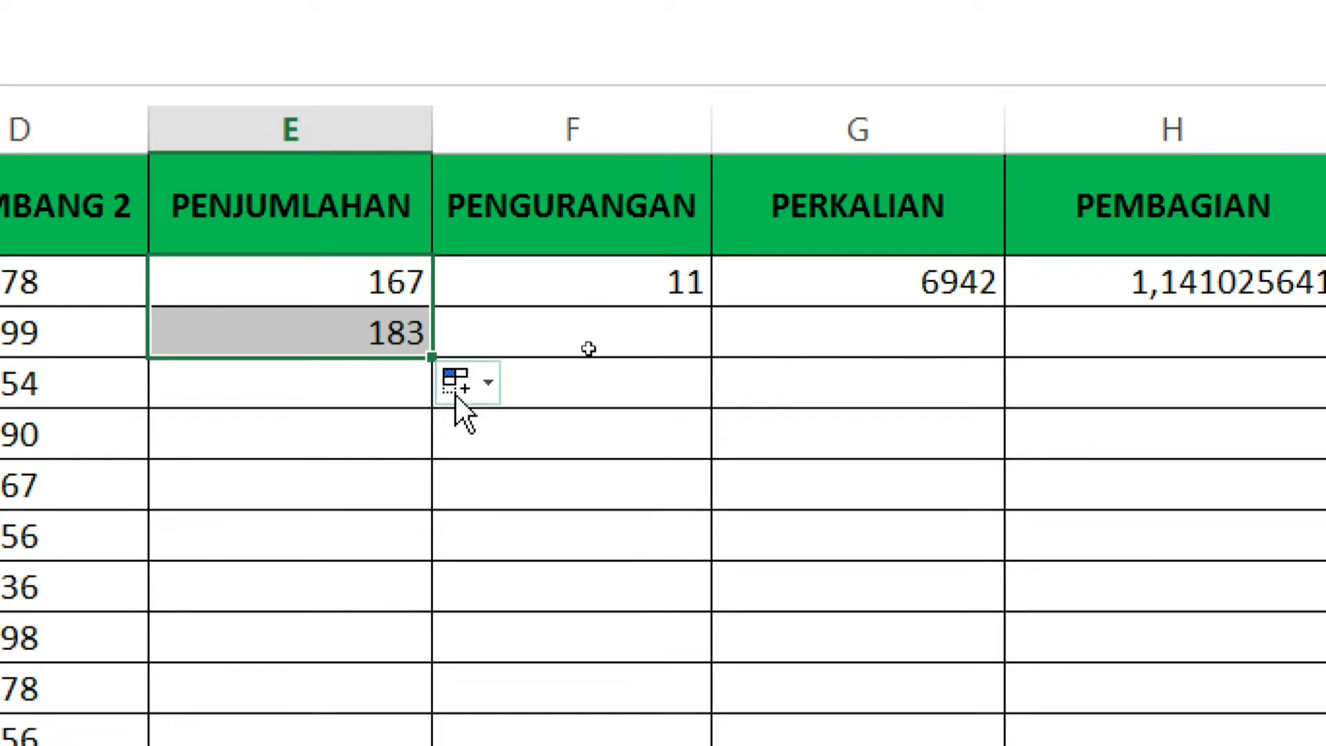
scroll(457, 397, "up", 1)
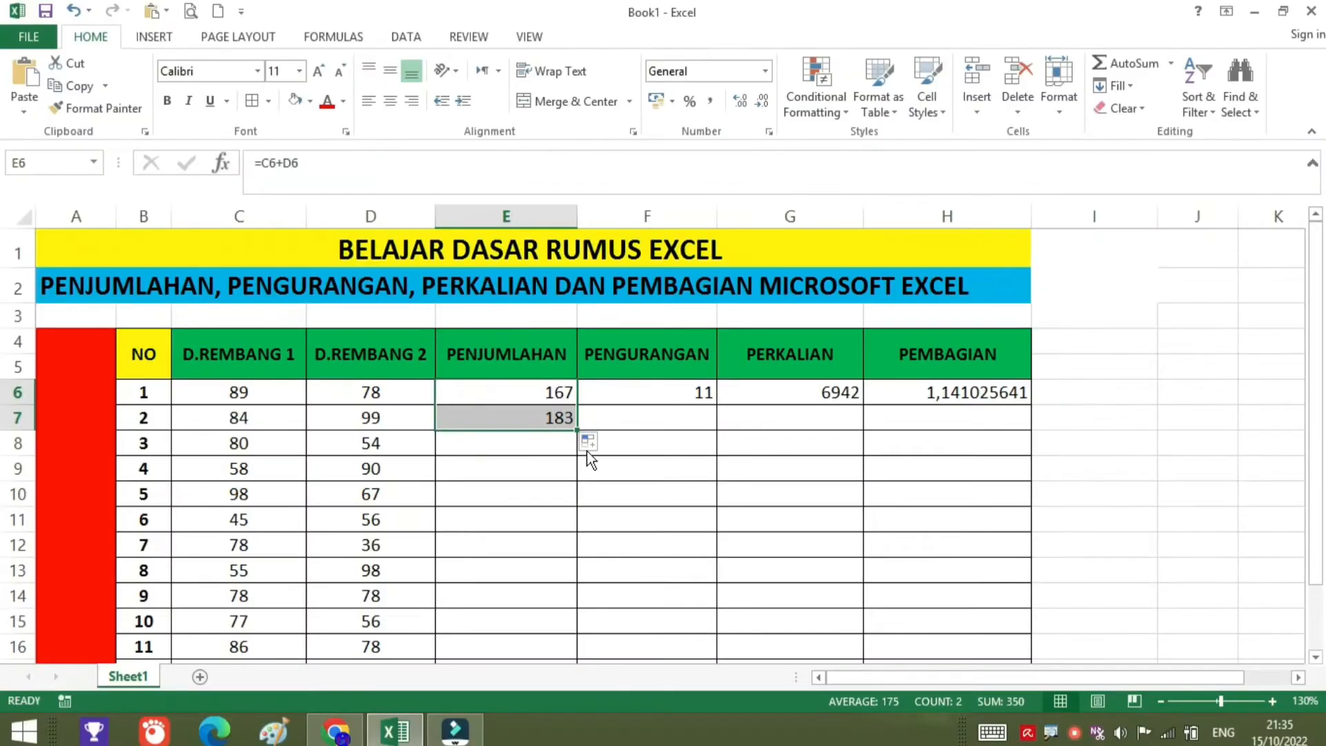
Step: Extend the addition formula from cell E7 down through E20 to complete the PENJUMLAHAN column
scroll(690, 606, "down", 4)
scroll(614, 470, "up", 2)
scroll(566, 359, "up", 1)
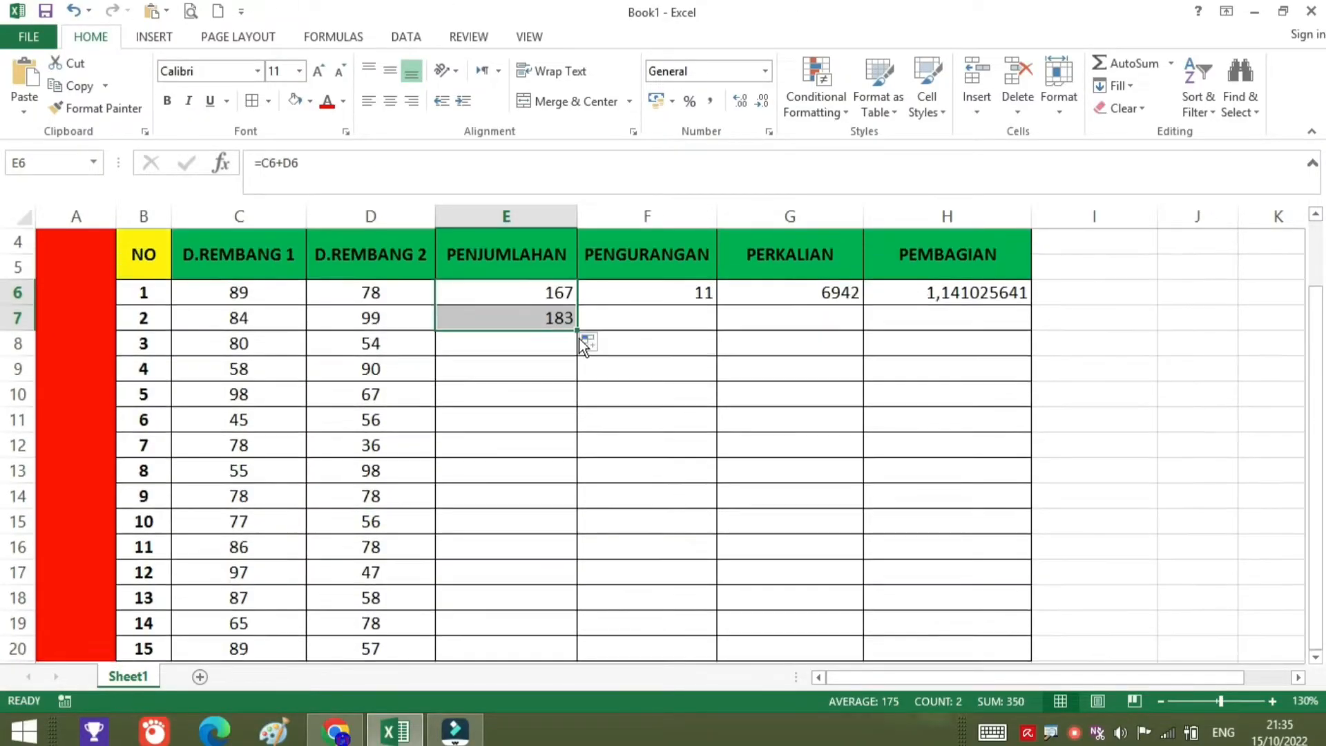
left_click(559, 293)
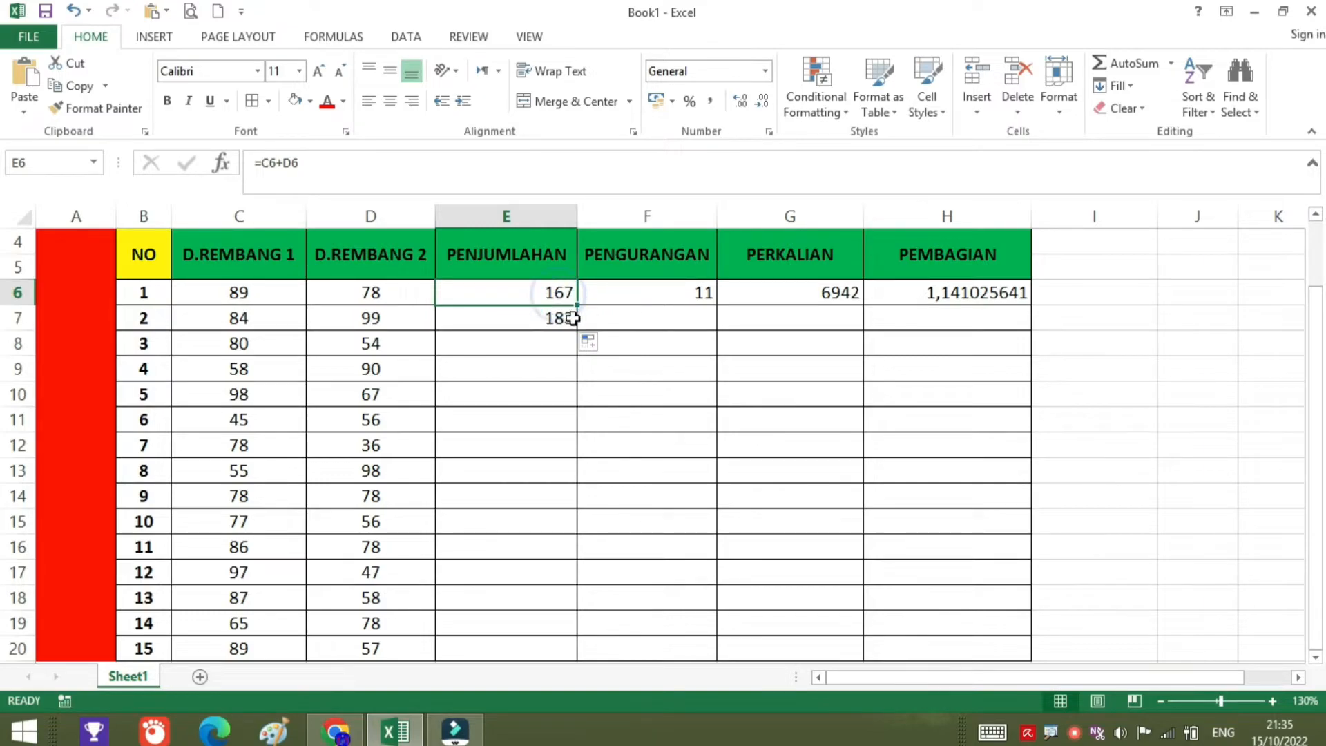
left_click(561, 319)
left_click_drag(577, 331, 578, 657)
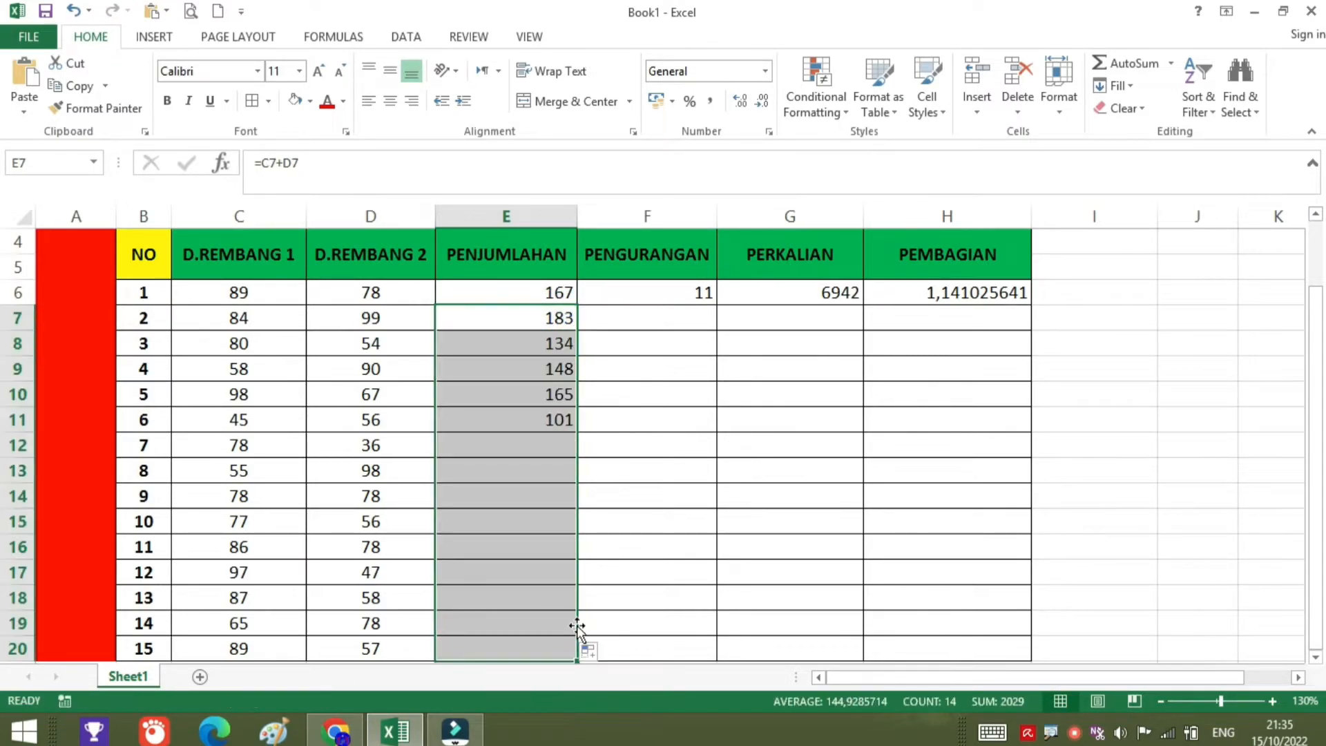
Step: Fill the subtraction formula from cell F6 down through F20 to complete the PENGURANGAN column
left_click(663, 327)
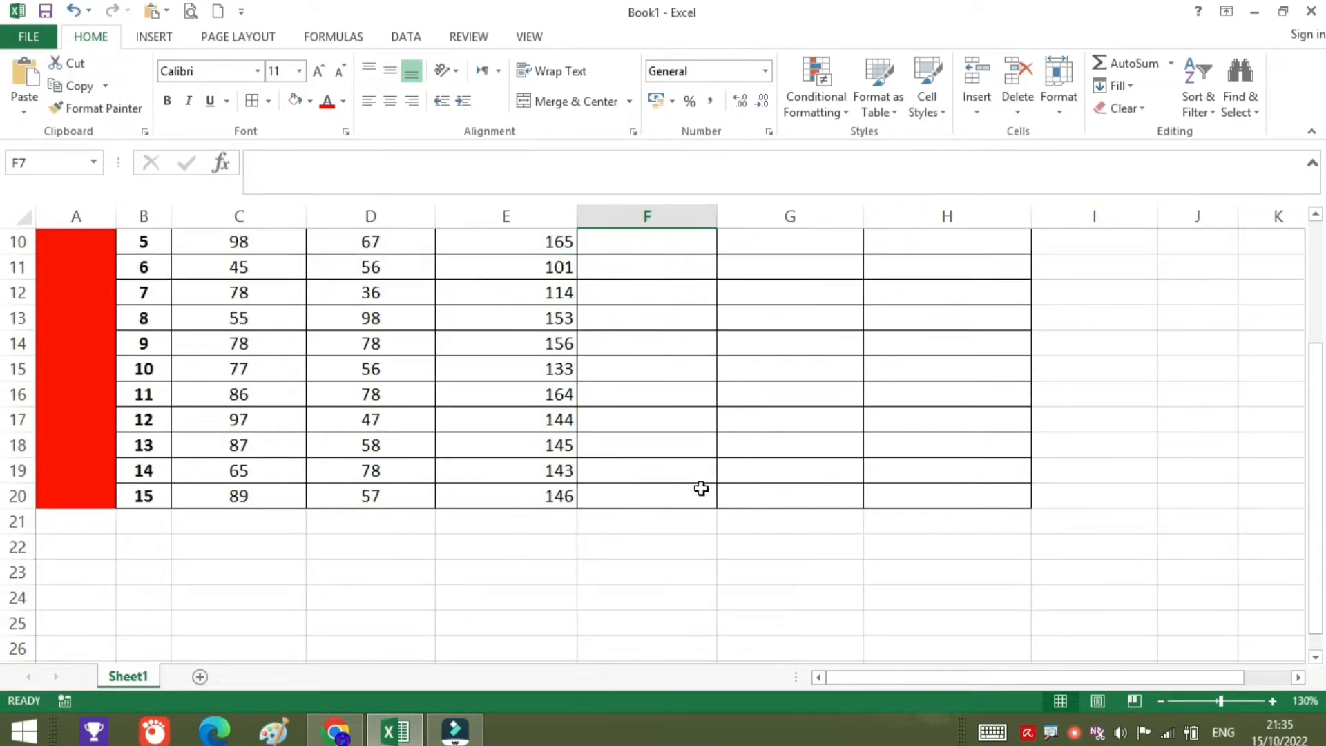
scroll(686, 328, "up", 1)
scroll(680, 317, "down", 1)
left_click(674, 298)
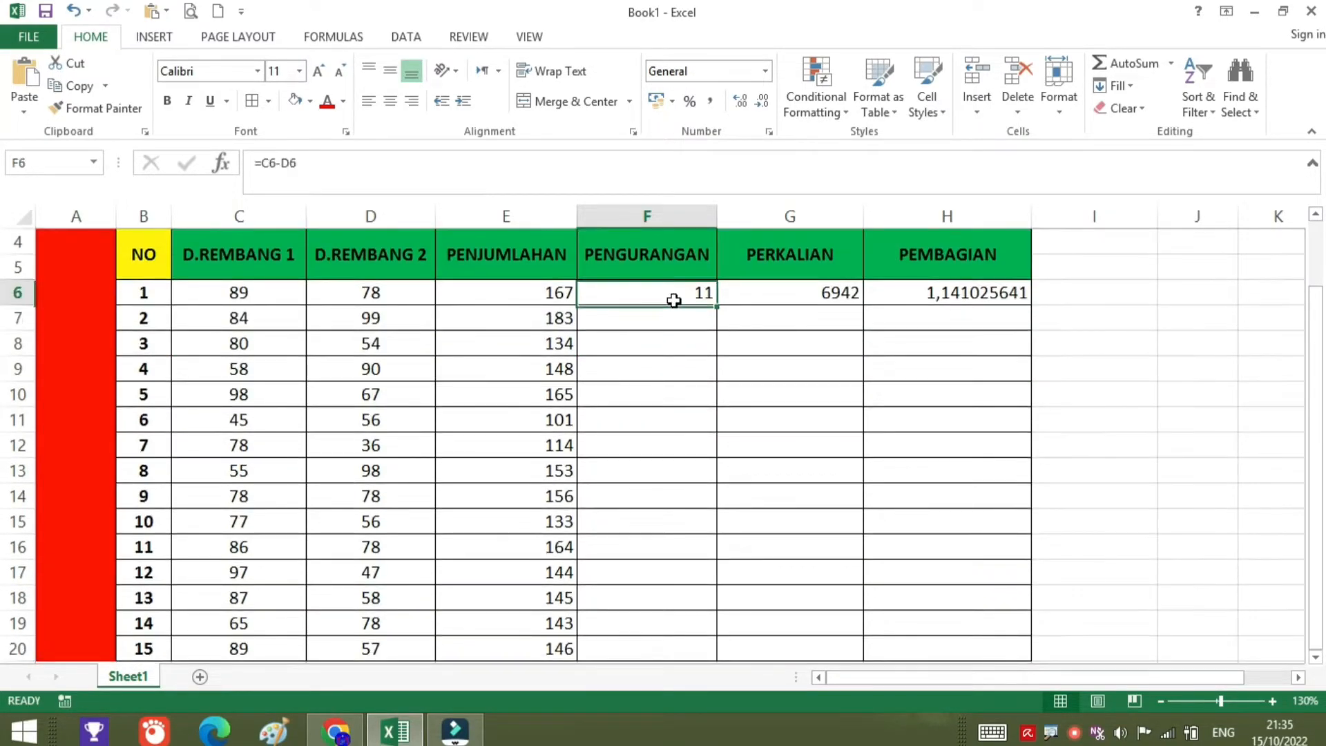
left_click_drag(717, 305, 716, 656)
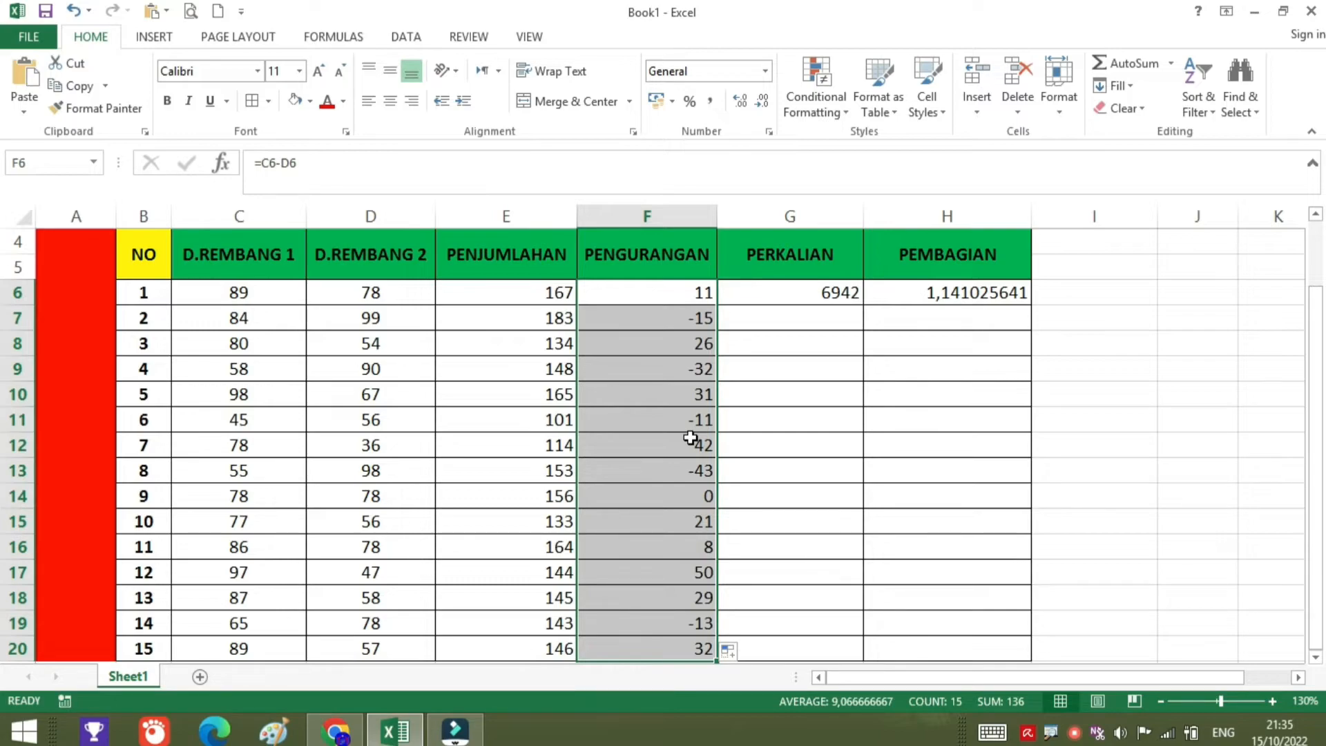
Step: Fill the PERKALIAN formula from G6 down through G20 and the PEMBAGIAN formula from H6 down through H20
left_click(825, 288)
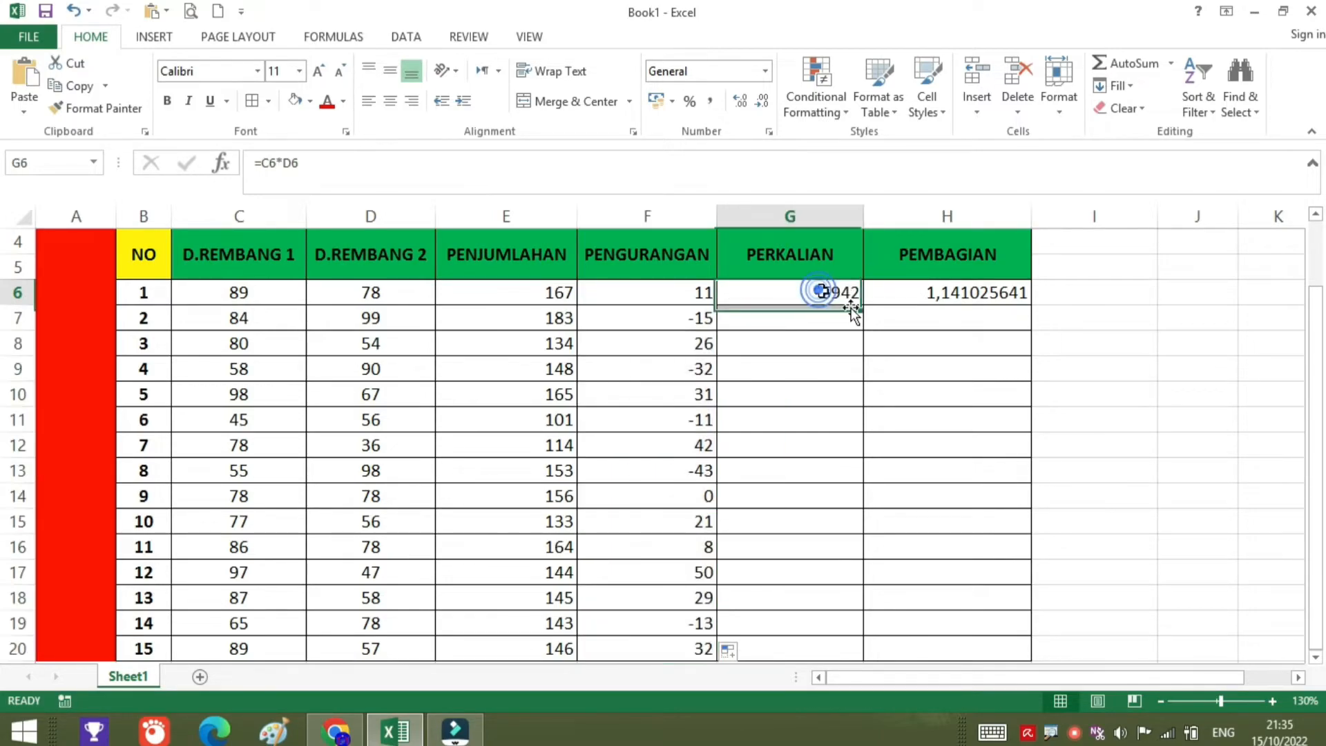
left_click_drag(864, 303, 856, 571)
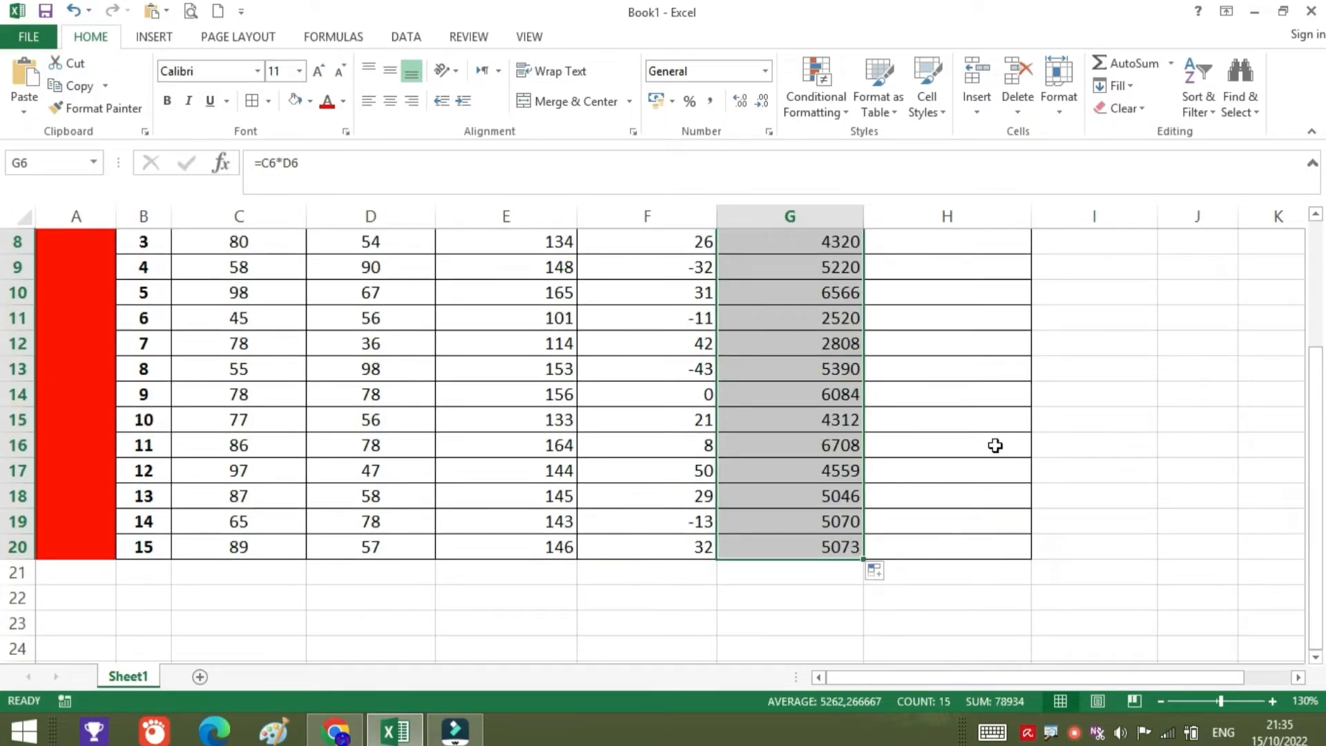
scroll(994, 444, "up", 3)
left_click(931, 403)
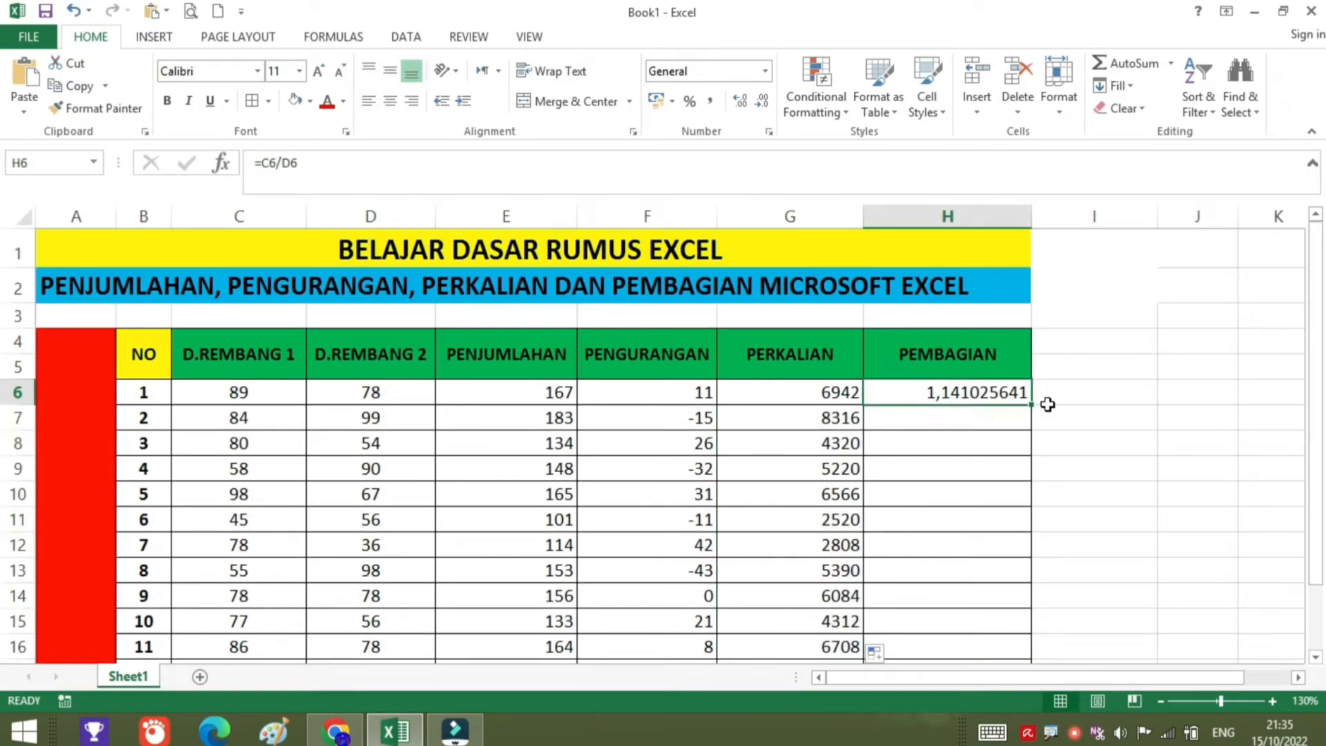
left_click_drag(1030, 408, 1031, 646)
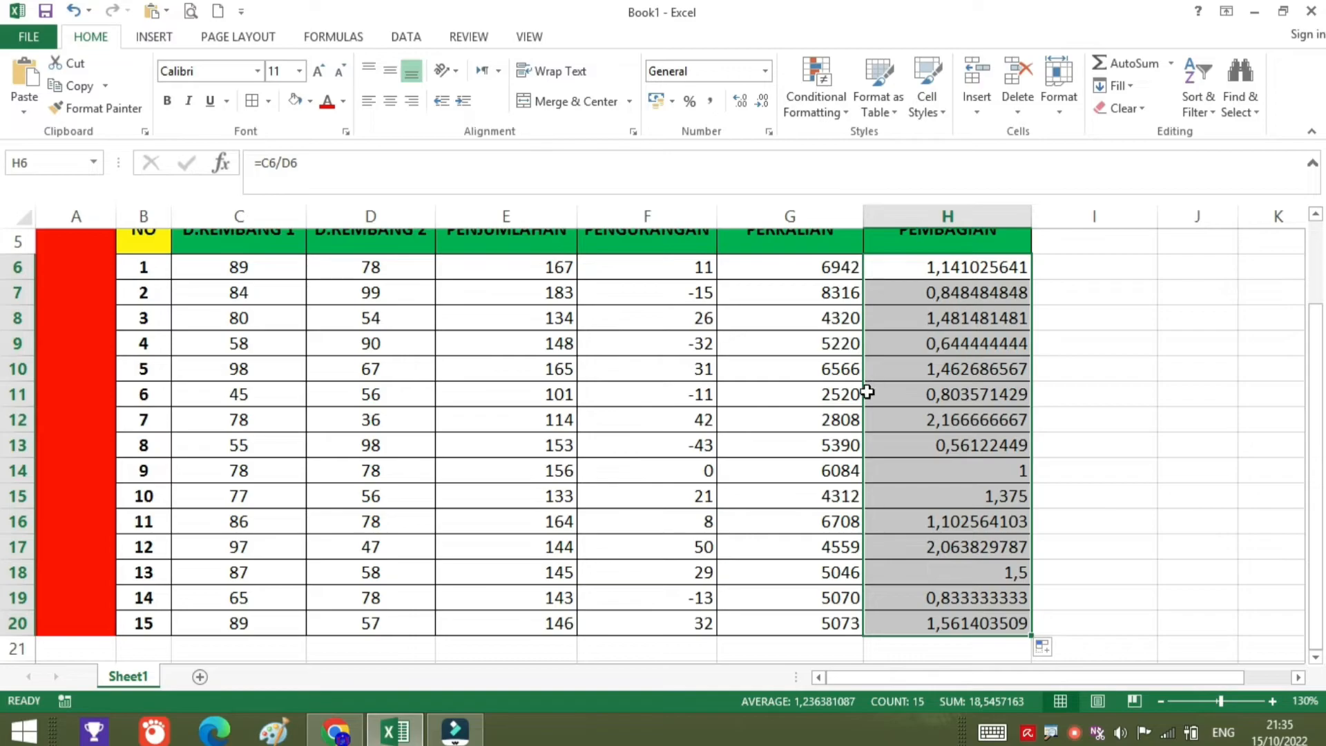
Step: Review the filled PENJUMLAHAN, PENGURANGAN, PERKALIAN and PEMBAGIAN columns across all 15 rows, along with the sheet's title
scroll(866, 392, "up", 2)
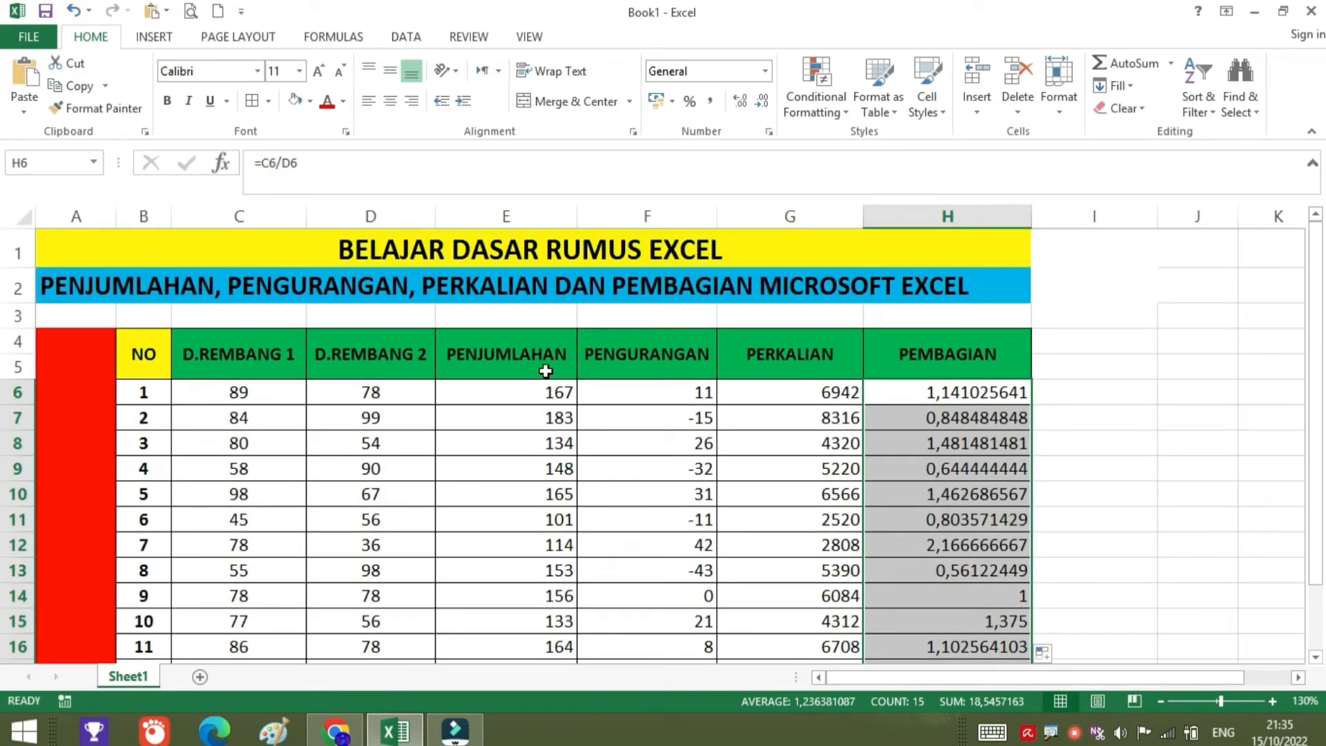
scroll(542, 375, "down", 3)
scroll(542, 375, "up", 3)
left_click(1119, 333)
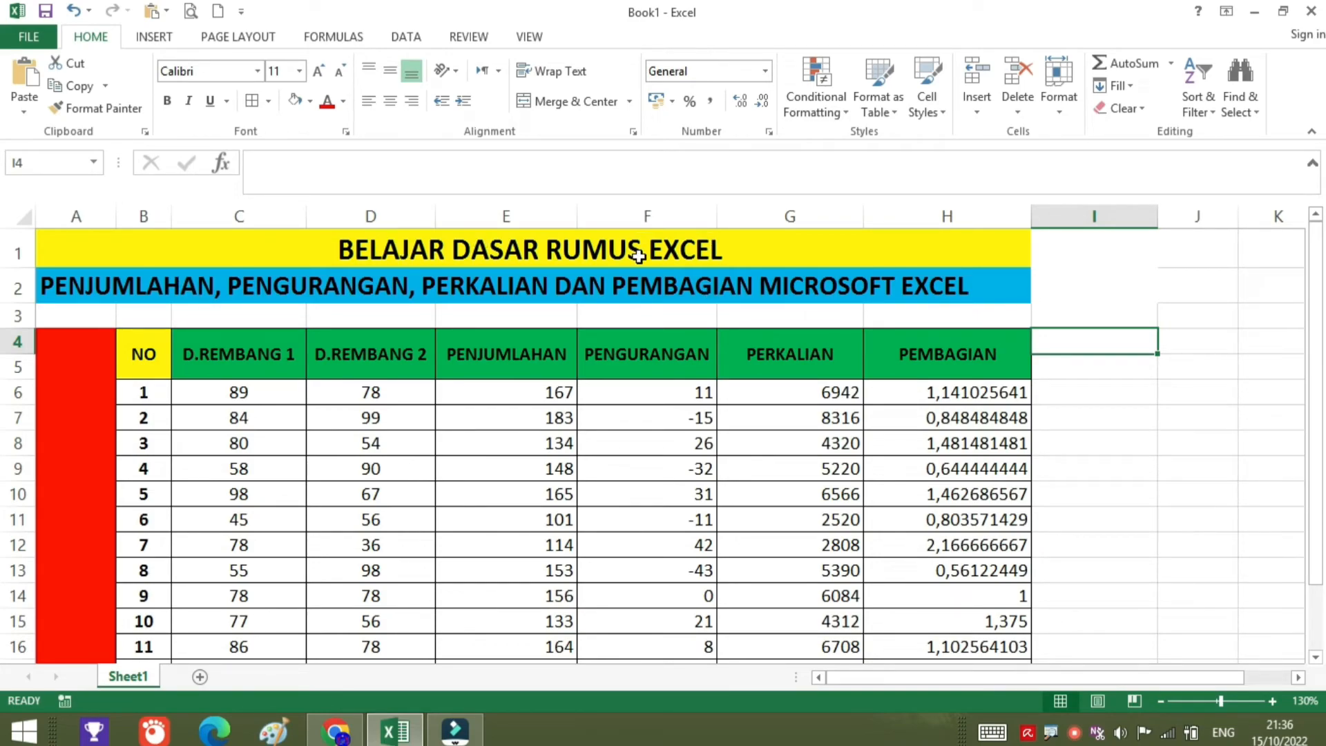
left_click(146, 295)
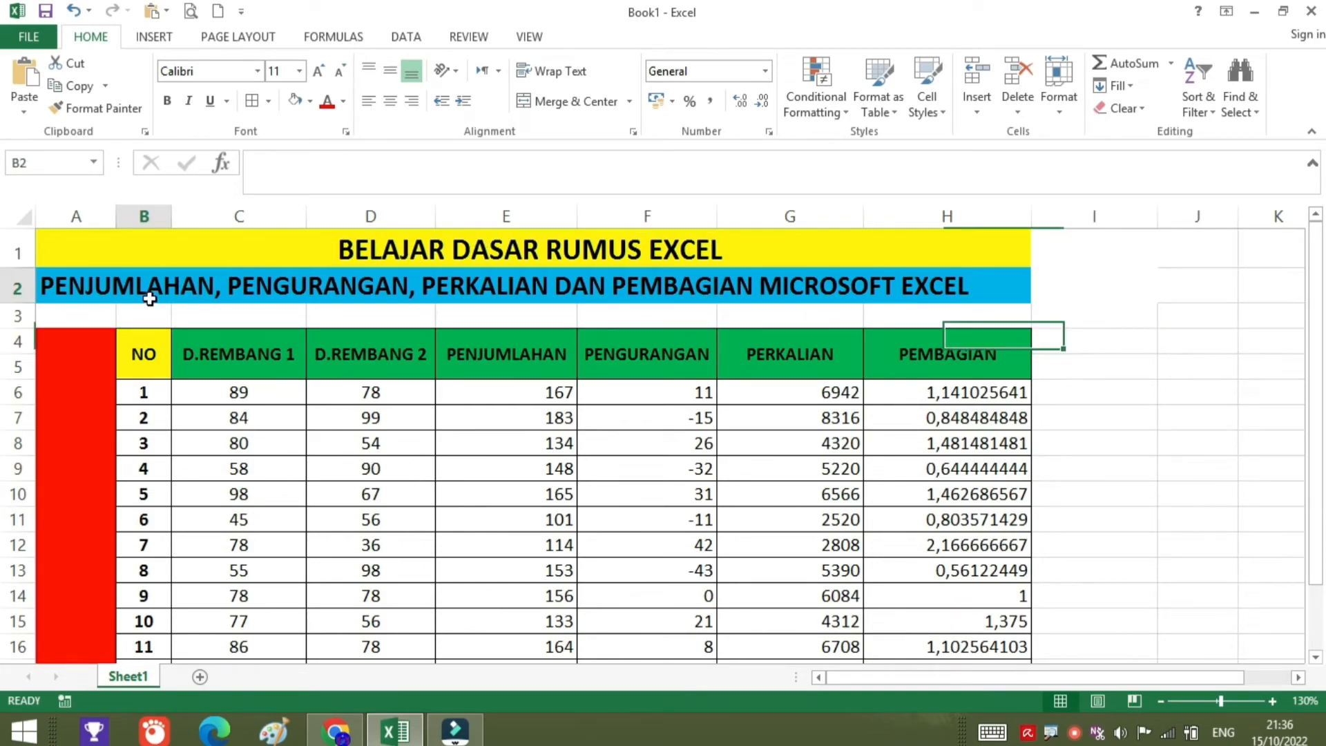
left_click(290, 286)
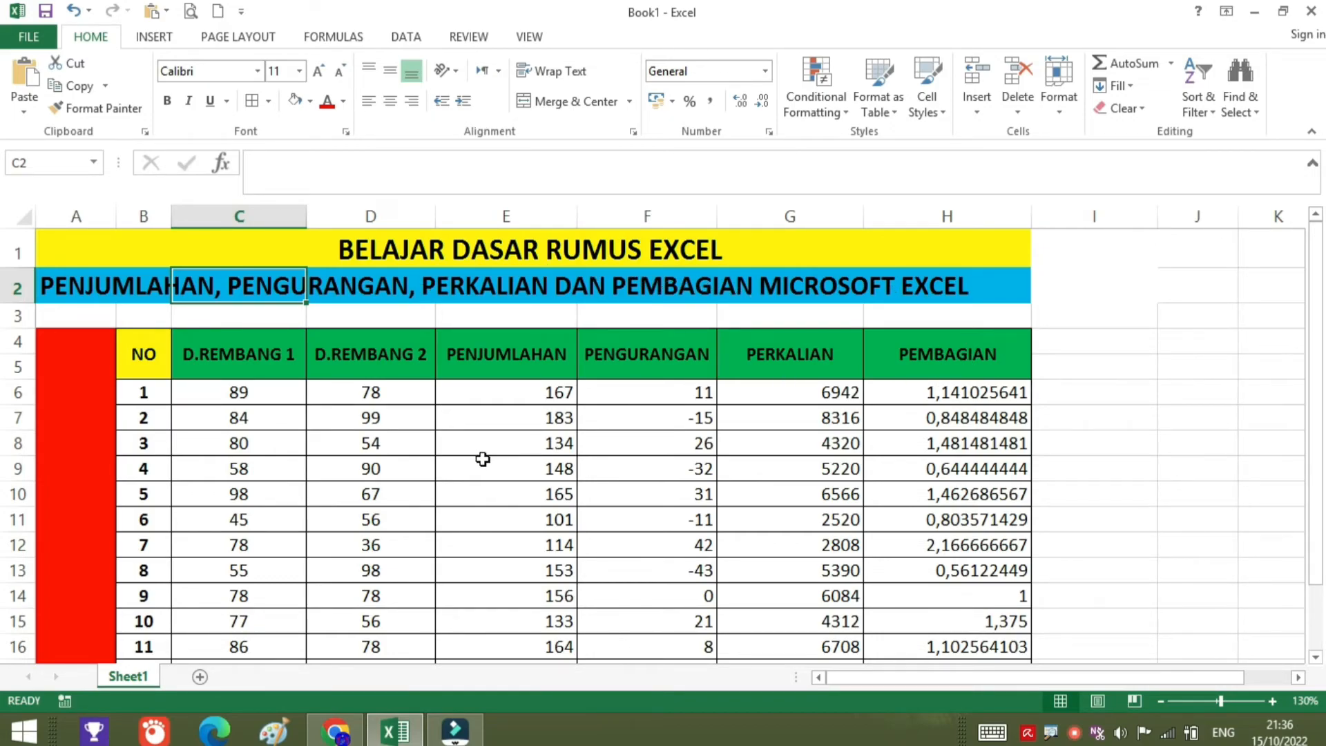
scroll(483, 459, "down", 2)
scroll(483, 459, "up", 2)
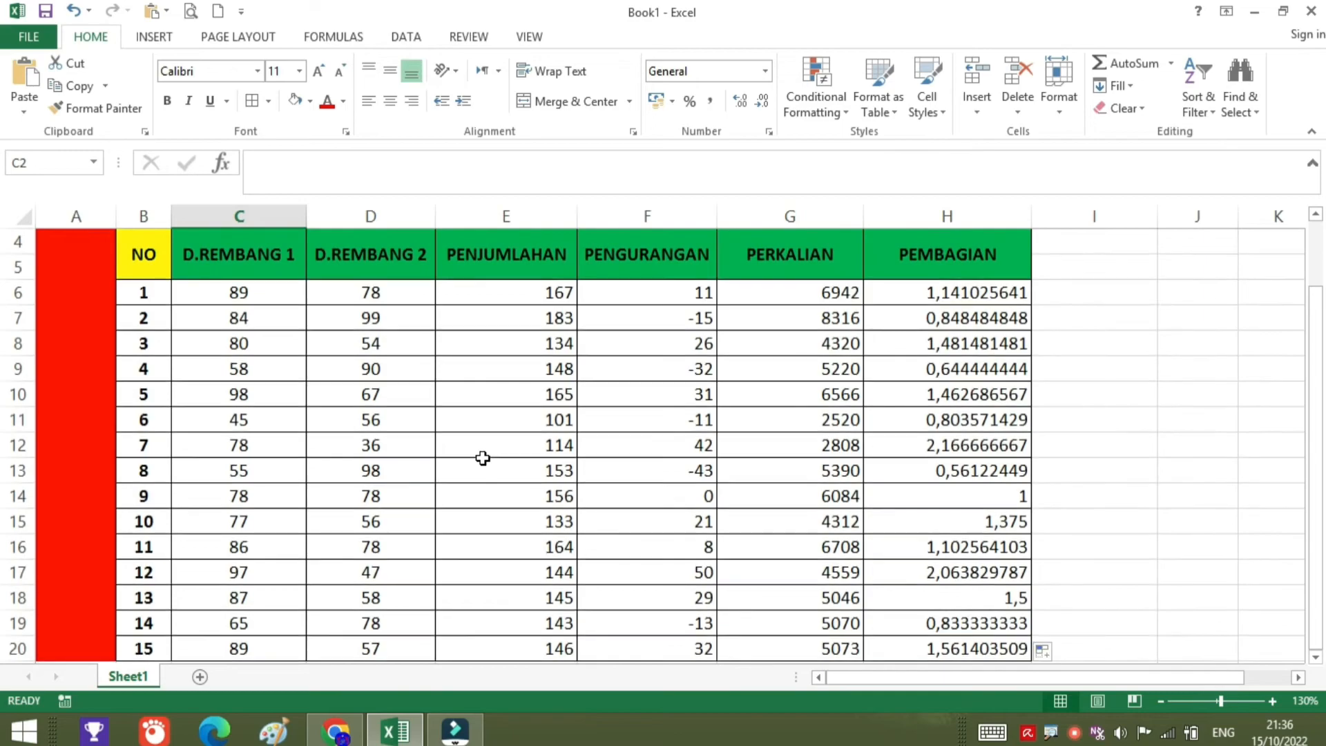